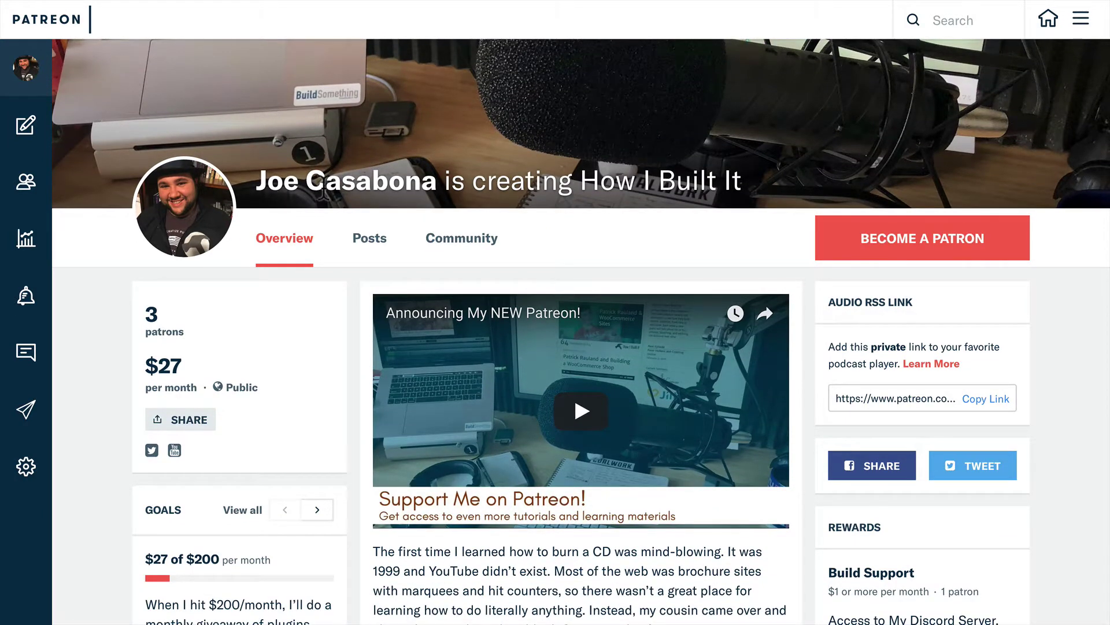
# Scroll through the How I Built It Patreon page to review its reward tiers
pyautogui.scroll(-1, 323, 185)
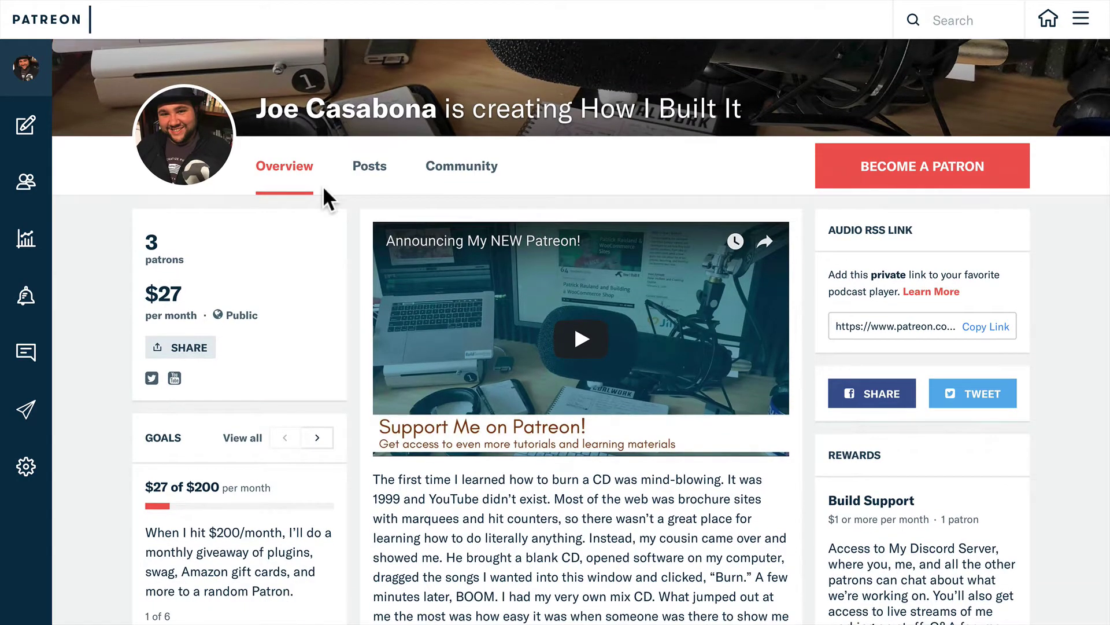
pyautogui.scroll(-1, 323, 188)
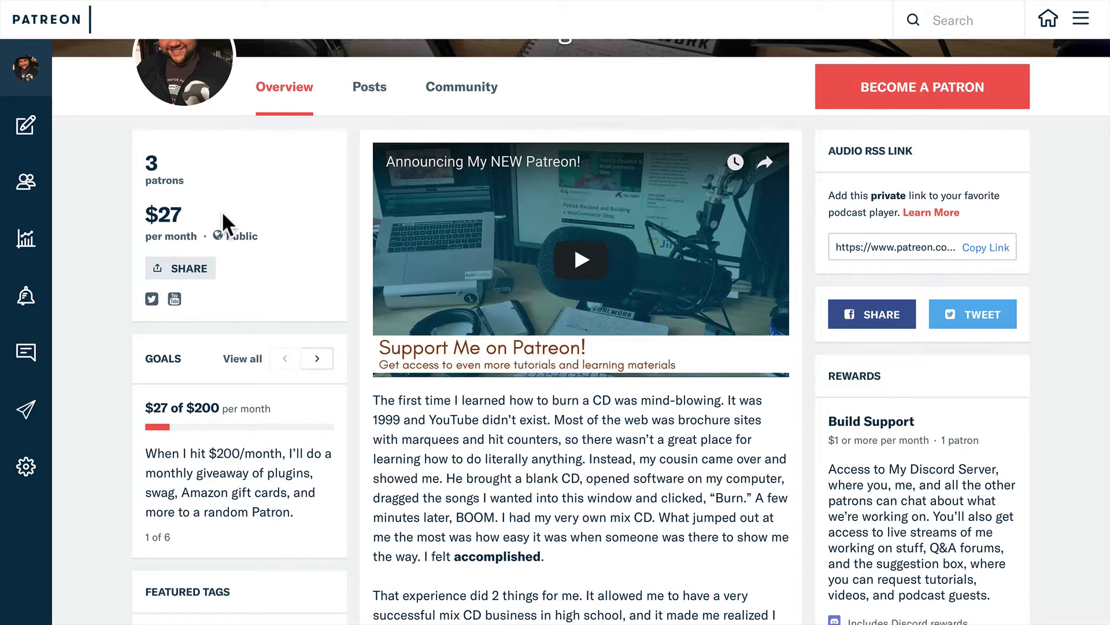
pyautogui.scroll(-1, 222, 214)
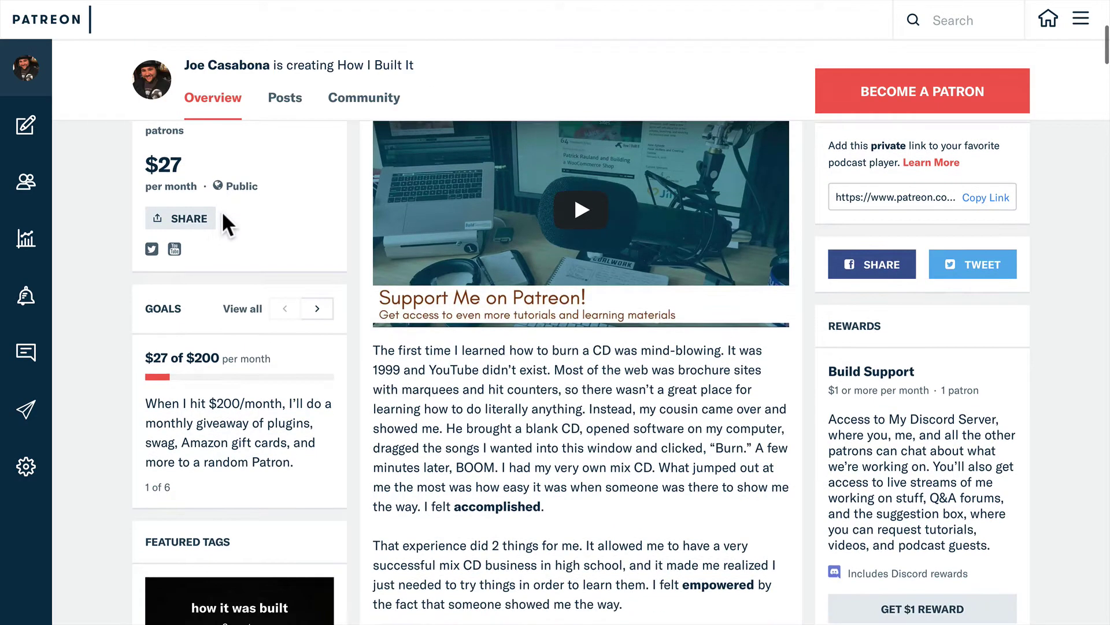
pyautogui.scroll(-2, 561, 420)
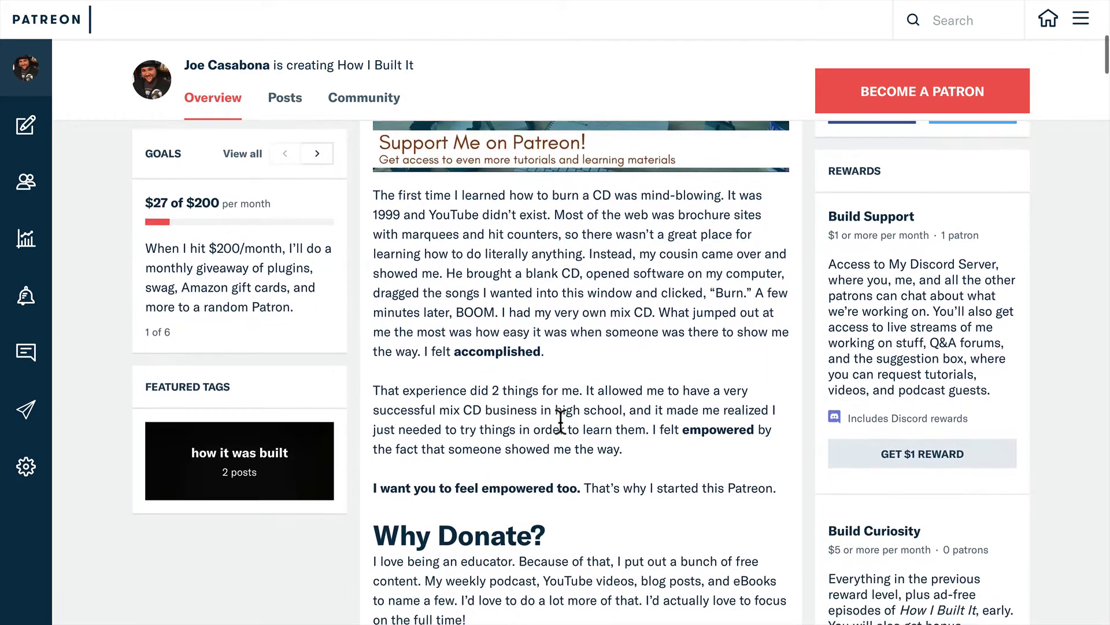
pyautogui.scroll(-1, 560, 421)
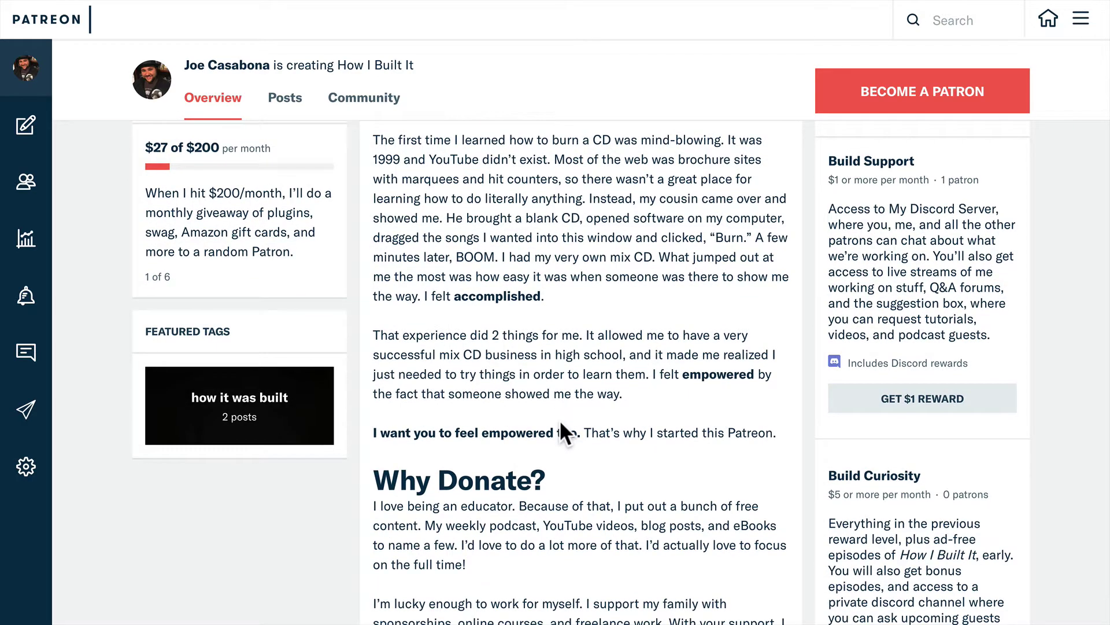
pyautogui.scroll(1, 813, 397)
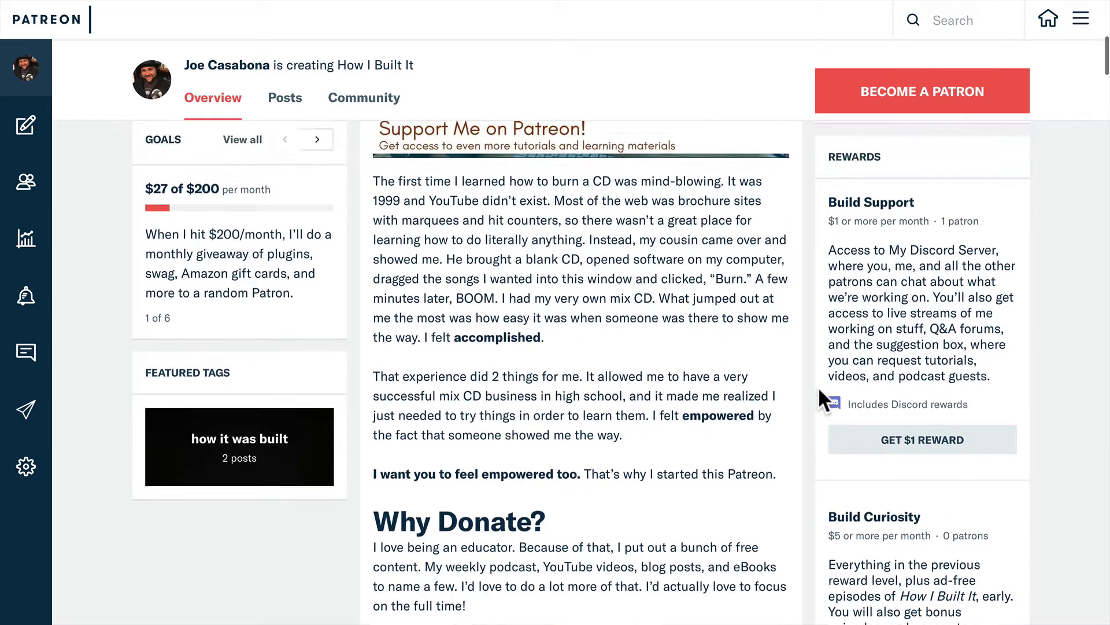
pyautogui.scroll(-1, 827, 388)
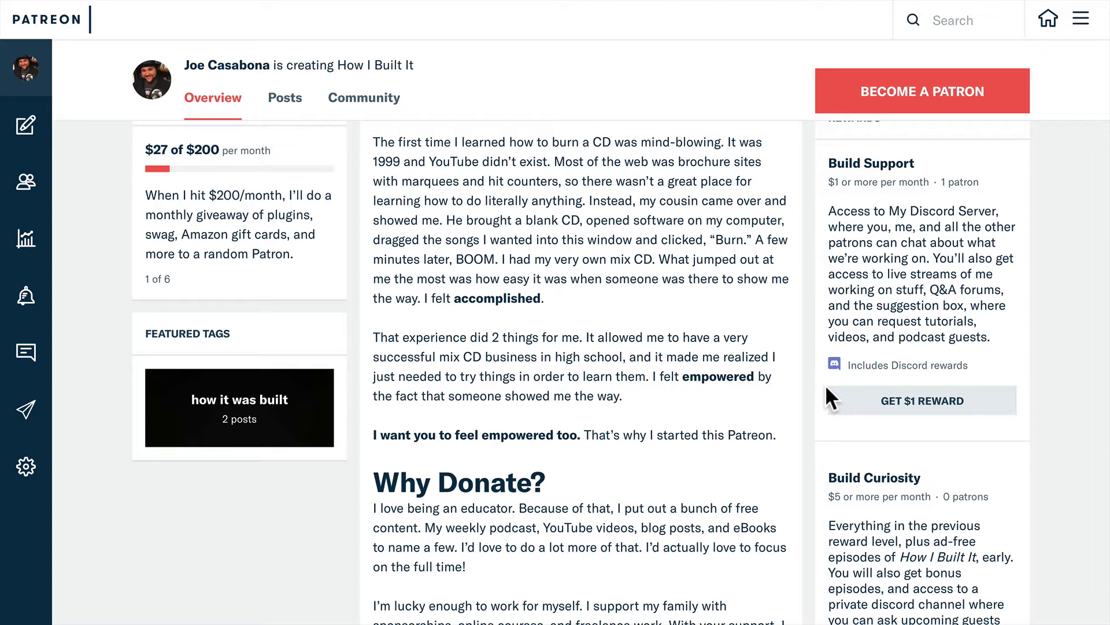
pyautogui.scroll(-1, 827, 387)
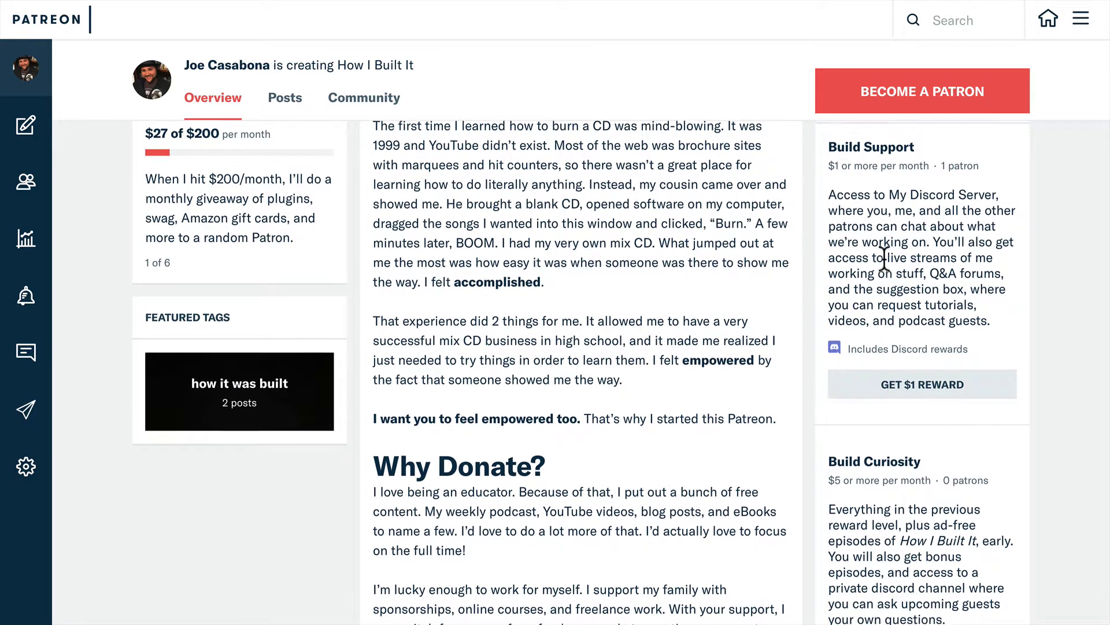
pyautogui.scroll(-3, 884, 258)
pyautogui.scroll(-14, 879, 313)
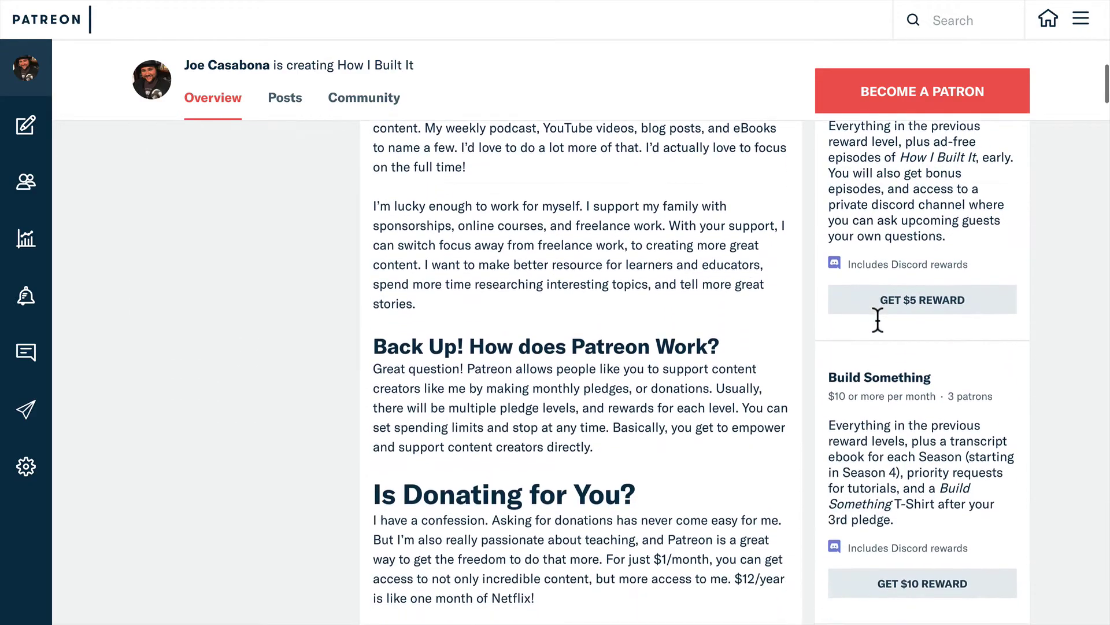
pyautogui.scroll(-5, 878, 319)
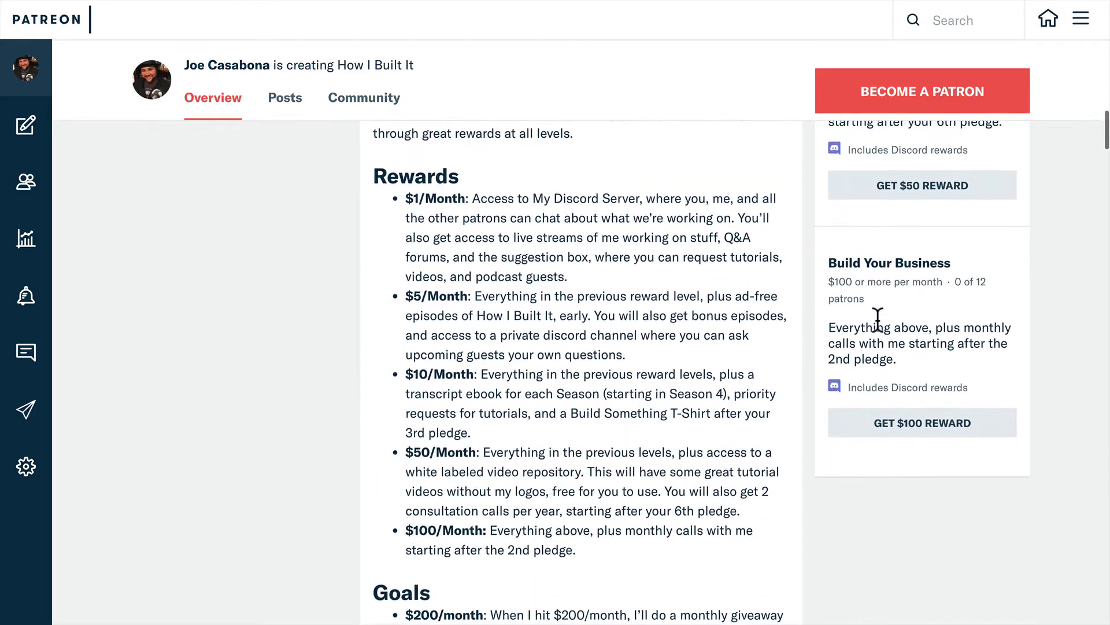
pyautogui.scroll(20, 878, 319)
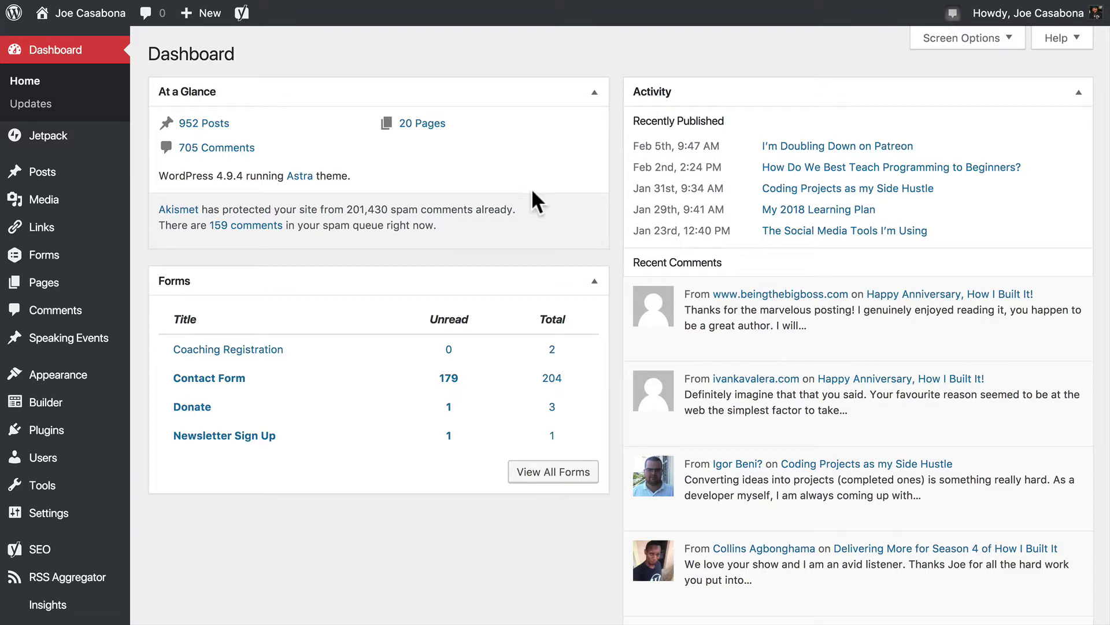
# Search the plugin directory for 'Patreon', then install and activate Patreon WordPress
pyautogui.moveTo(87, 433)
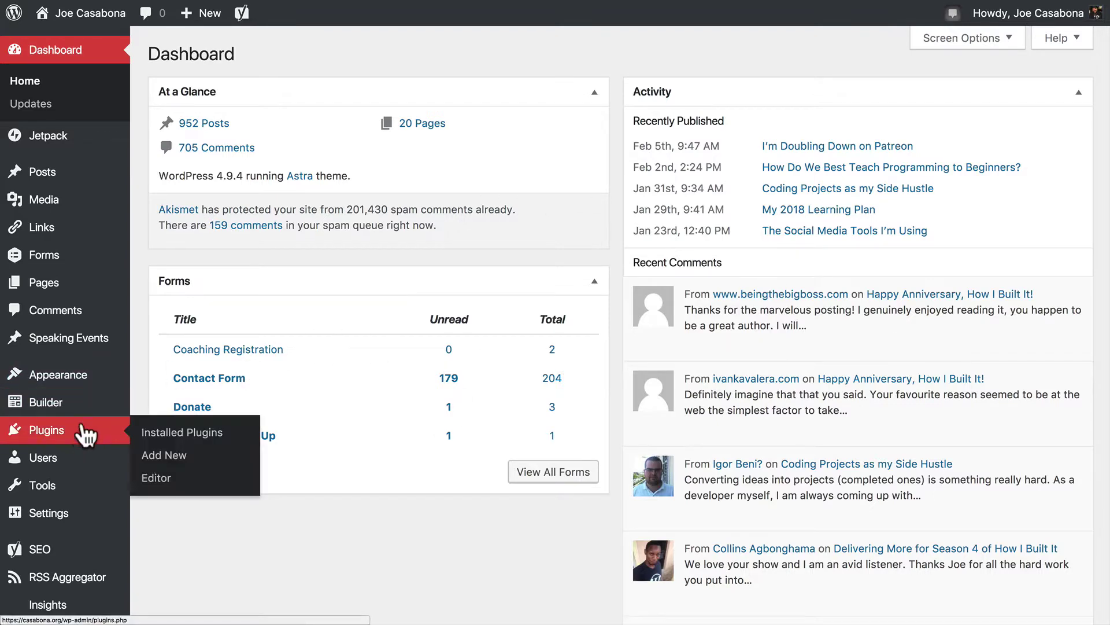
pyautogui.click(162, 457)
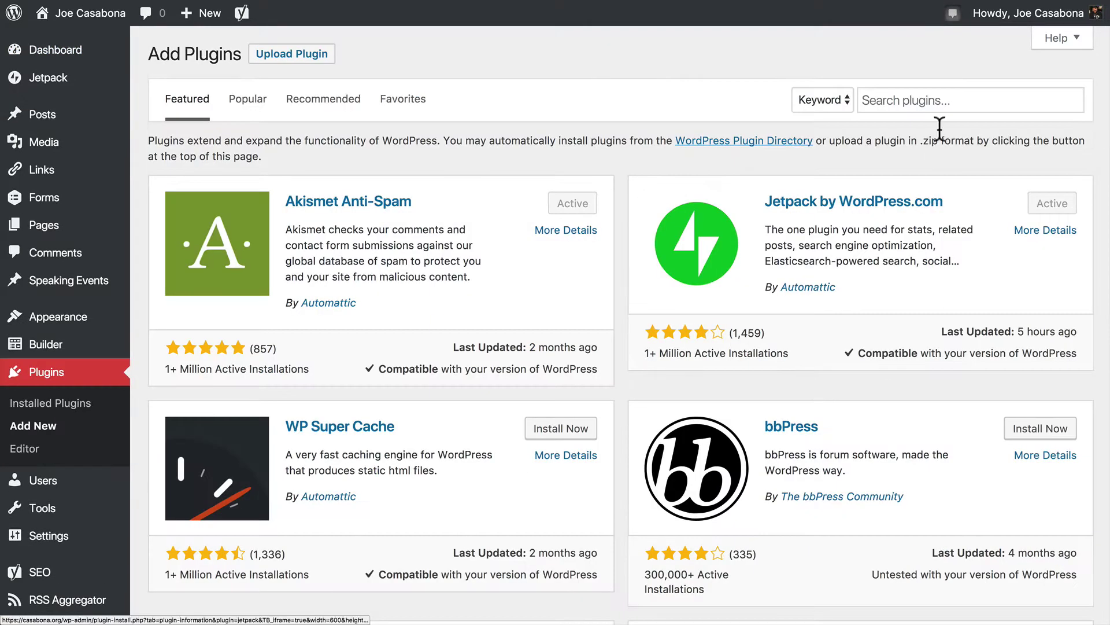
pyautogui.click(945, 101)
pyautogui.write('P')
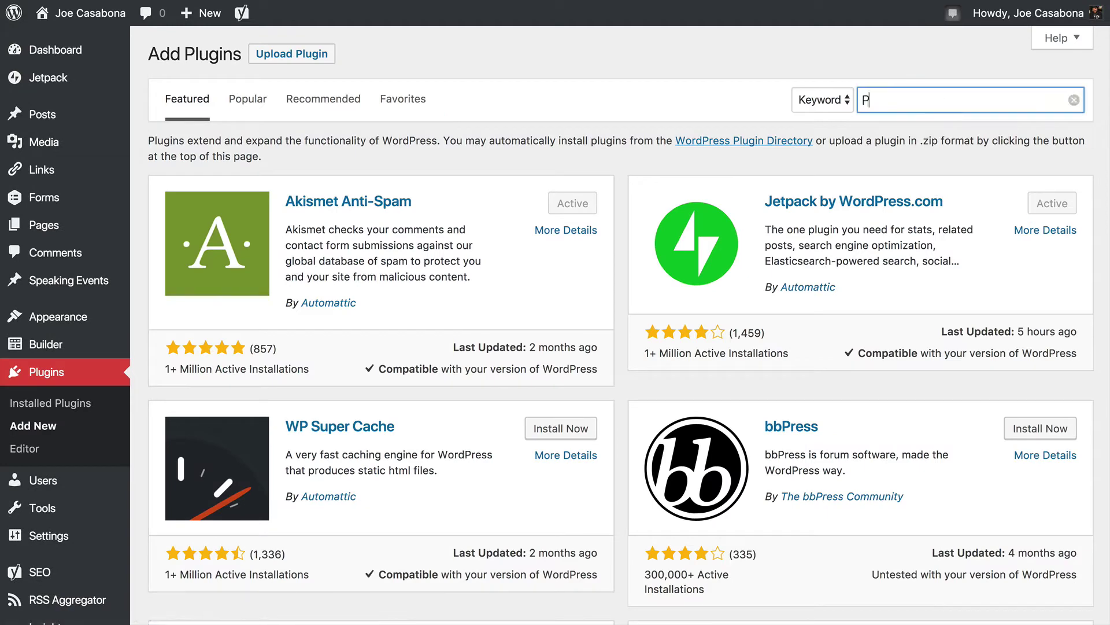
pyautogui.write('atreon')
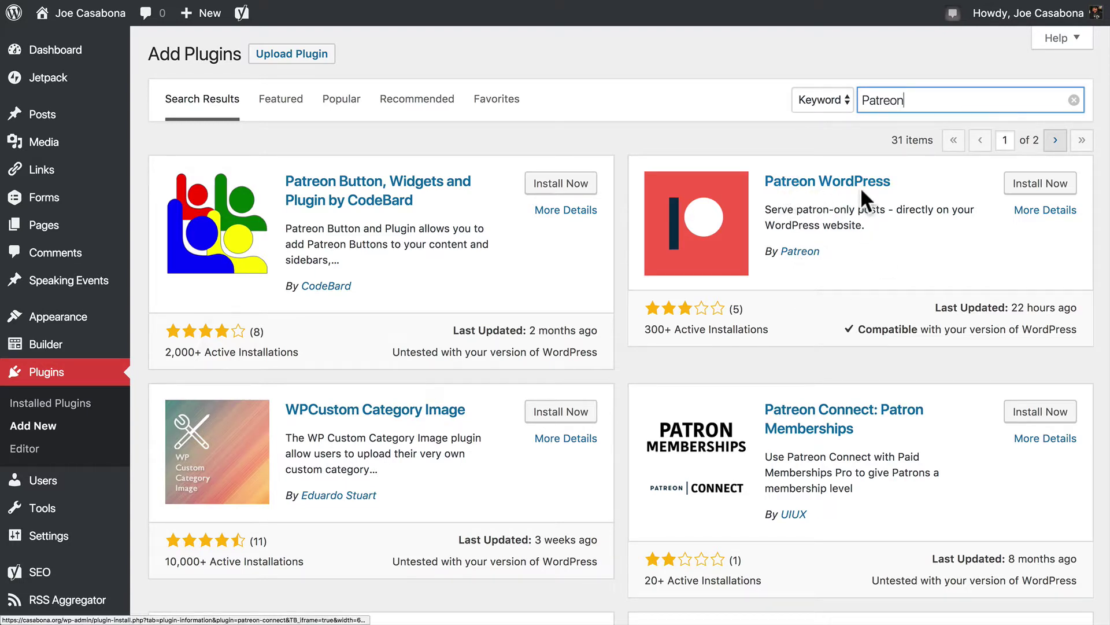
pyautogui.click(1041, 183)
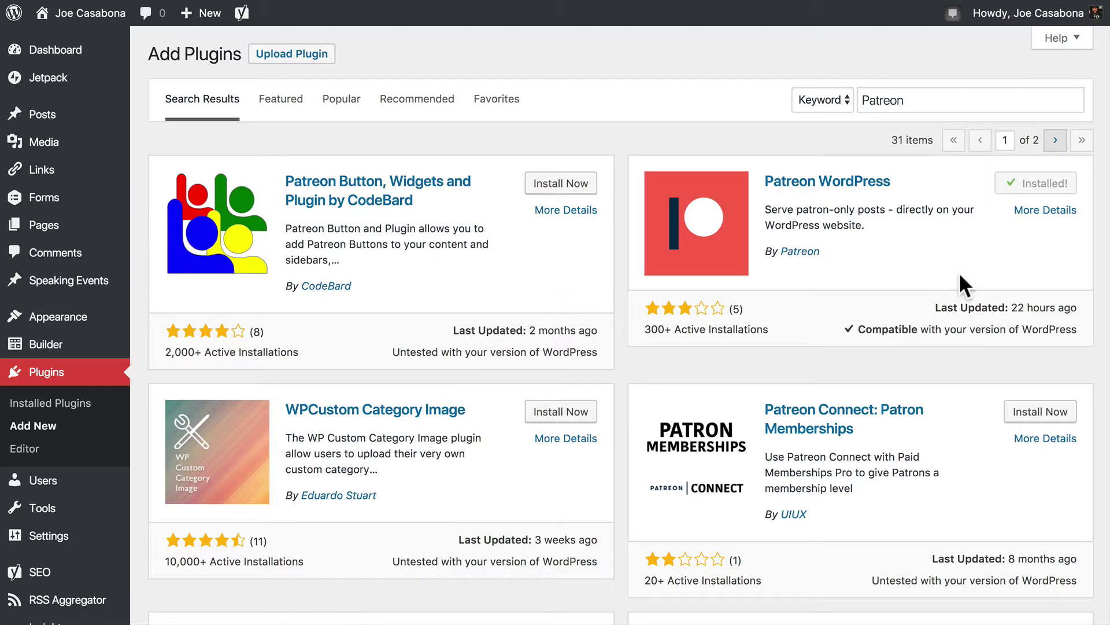
pyautogui.click(1041, 184)
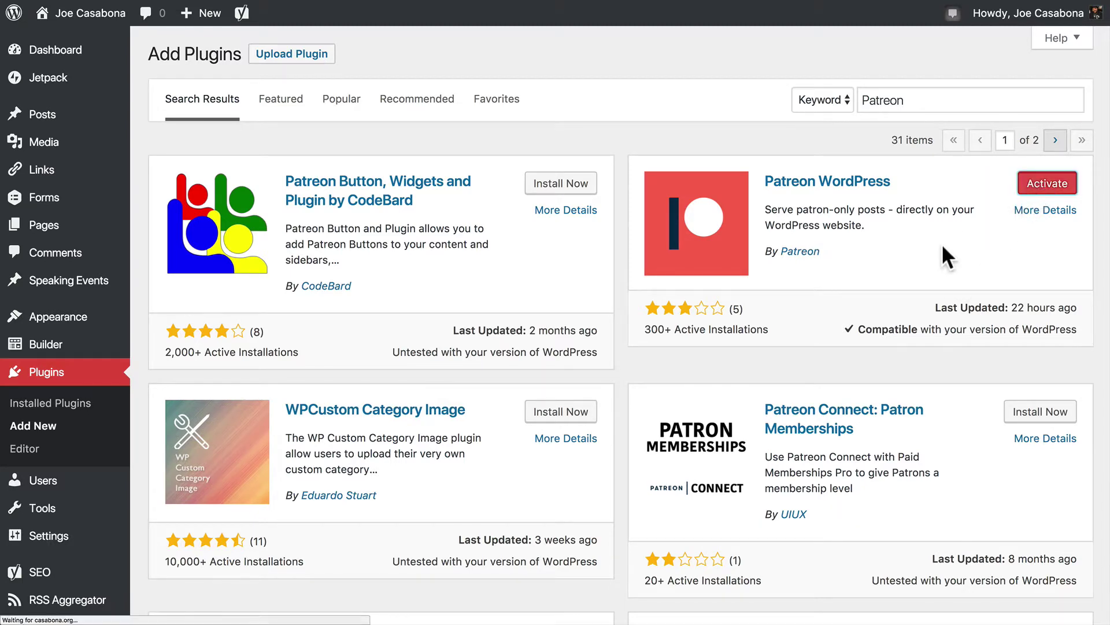
# Scroll the Installed Plugins list and open the Patreon Settings page with its empty API fields
pyautogui.scroll(-7, 412, 382)
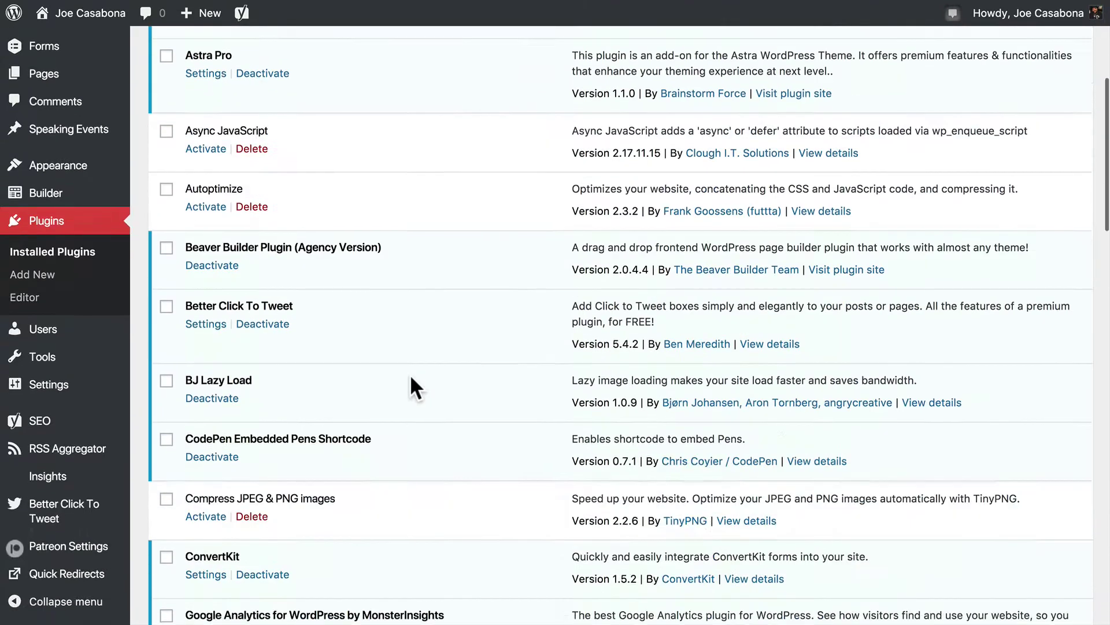
pyautogui.scroll(-9, 411, 381)
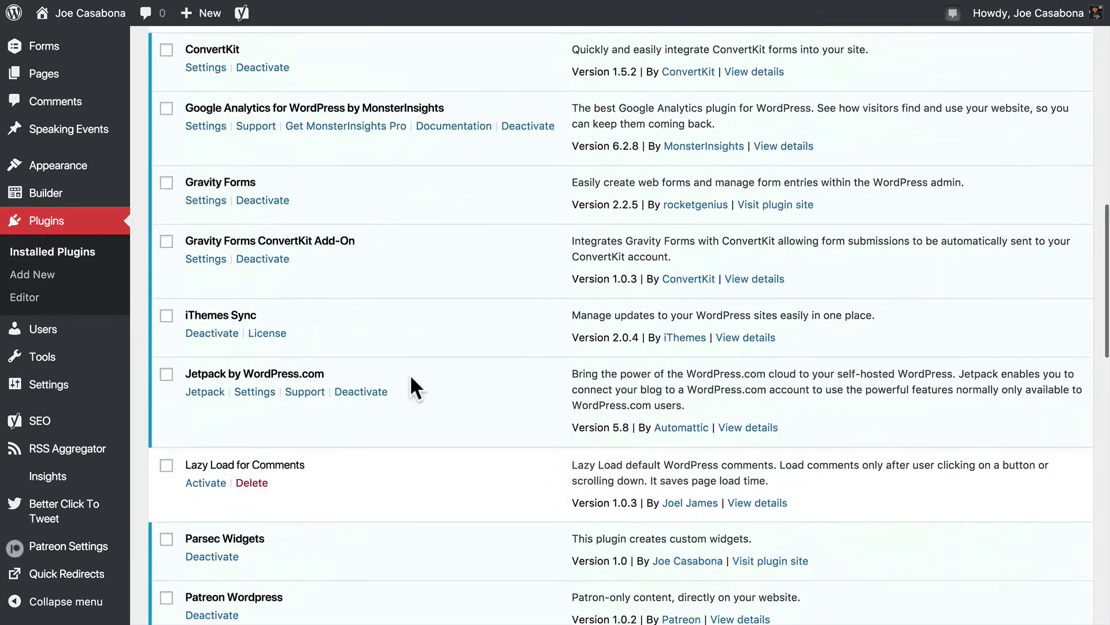
pyautogui.scroll(-2, 412, 386)
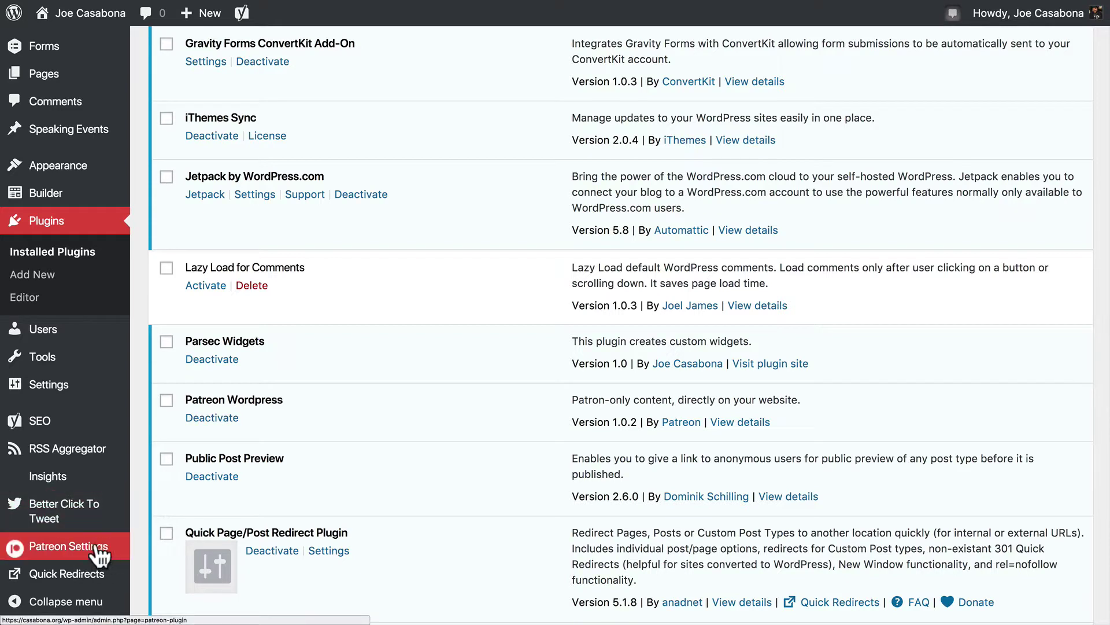
pyautogui.click(65, 556)
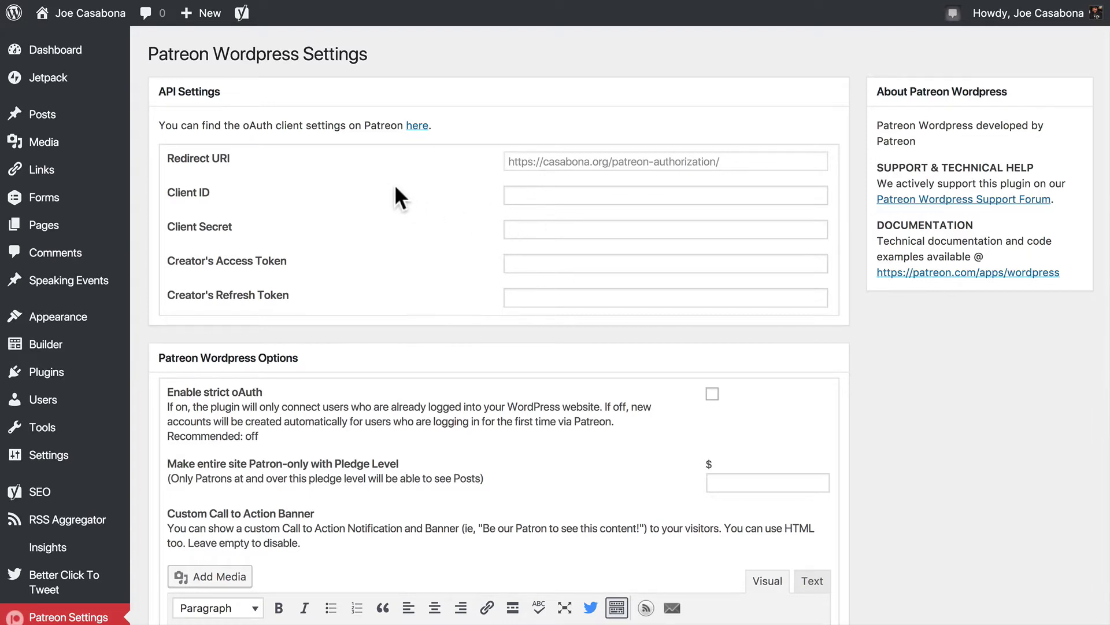
# Go to Patreon's OAuth client settings and start registering a new API client
pyautogui.click(418, 126)
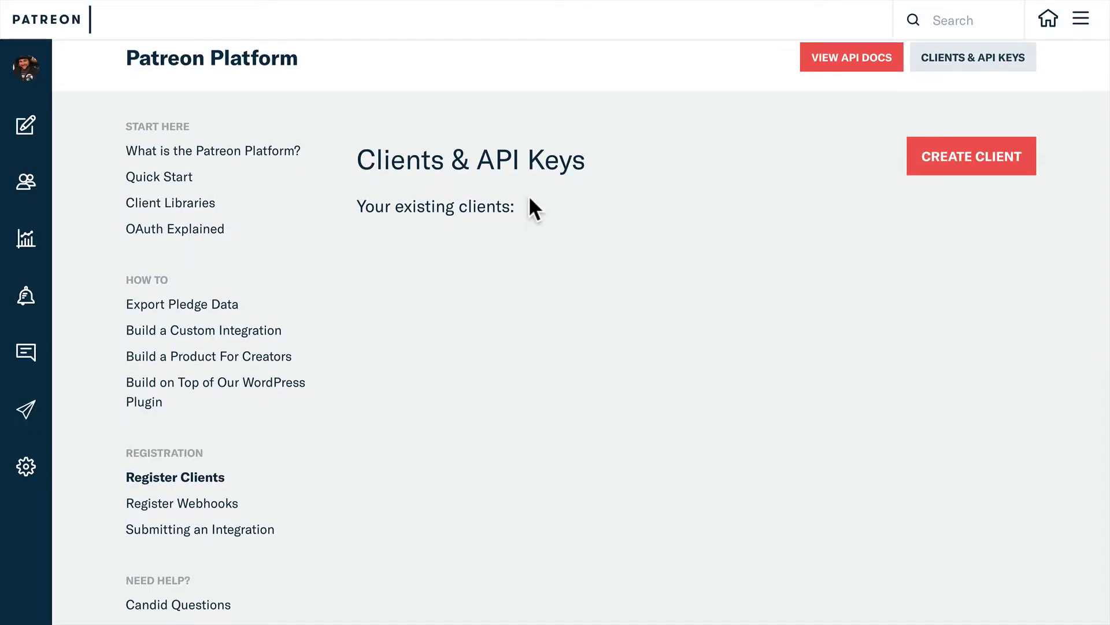
pyautogui.click(968, 171)
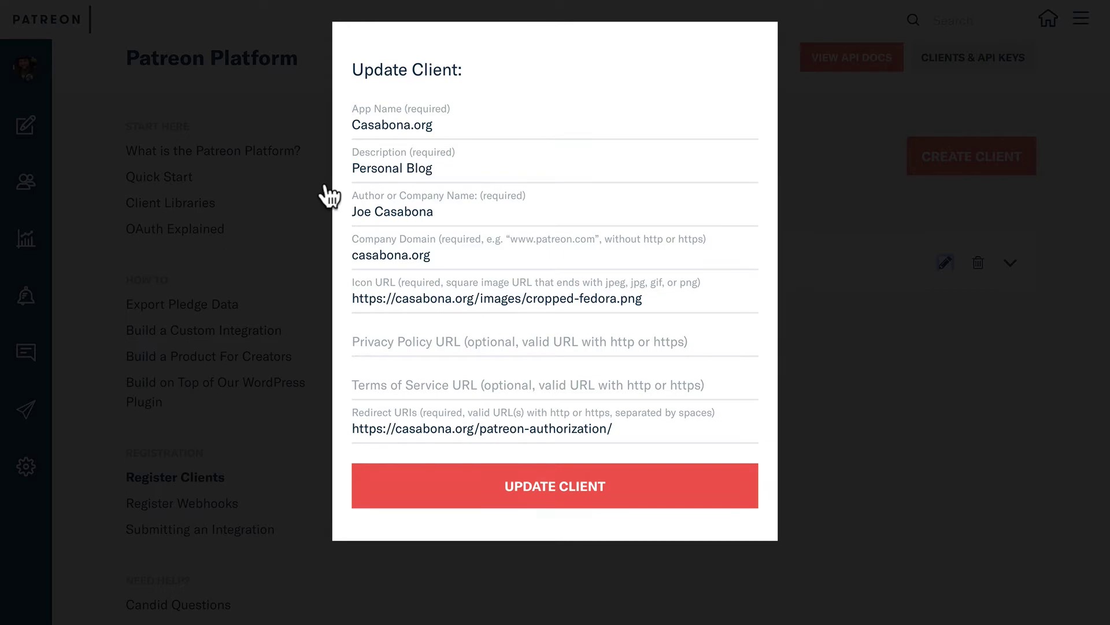
# Save the Casabona.org client and expand its row to show the client ID, secret and tokens
pyautogui.hotkey('ctrl', 'shift', 'Tab')
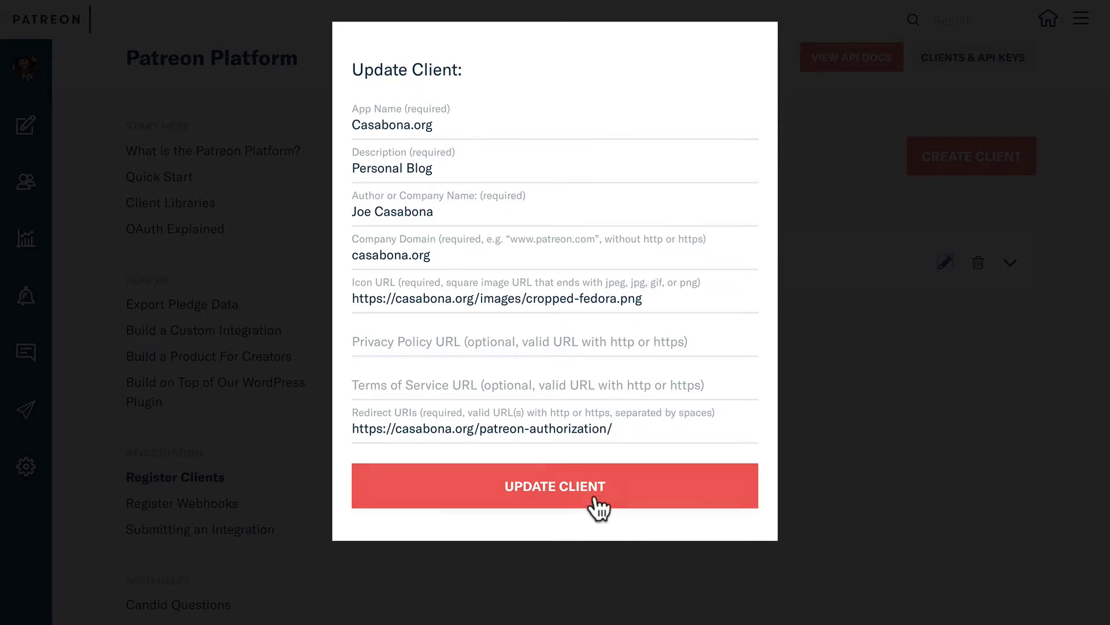
pyautogui.click(587, 497)
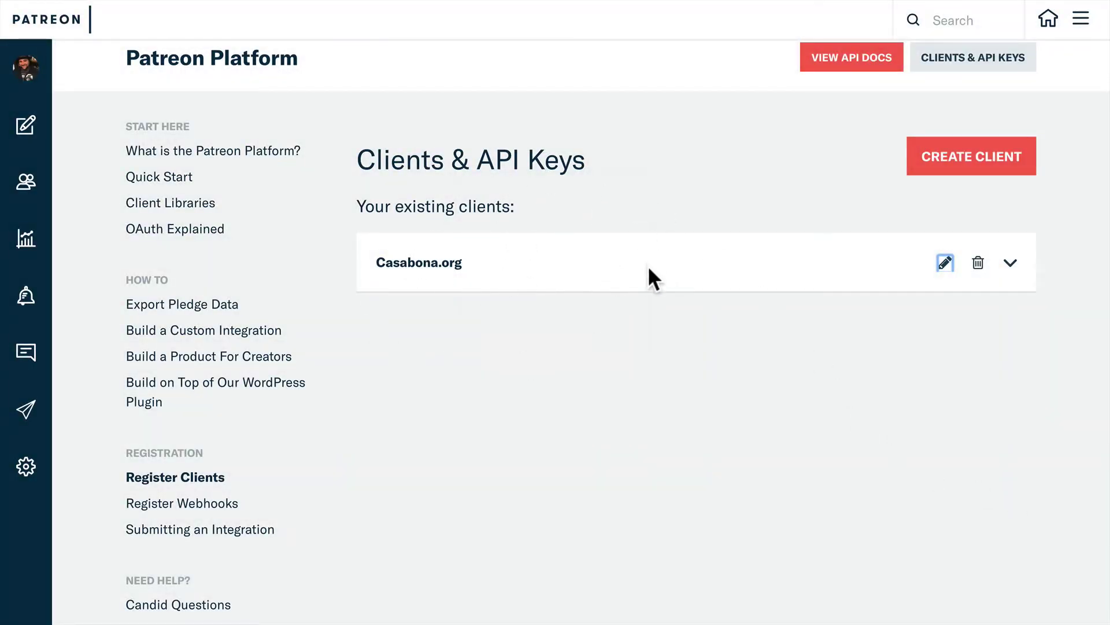
pyautogui.click(1012, 265)
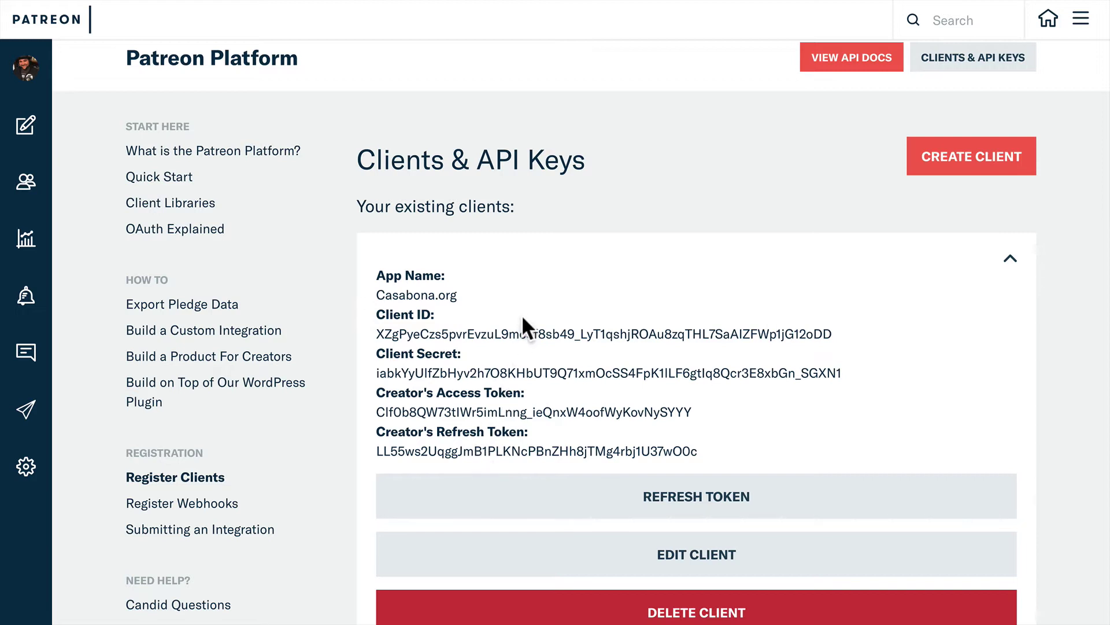
# Select and copy the Casabona.org client's Client ID string
pyautogui.moveTo(834, 334); pyautogui.dragTo(377, 337)
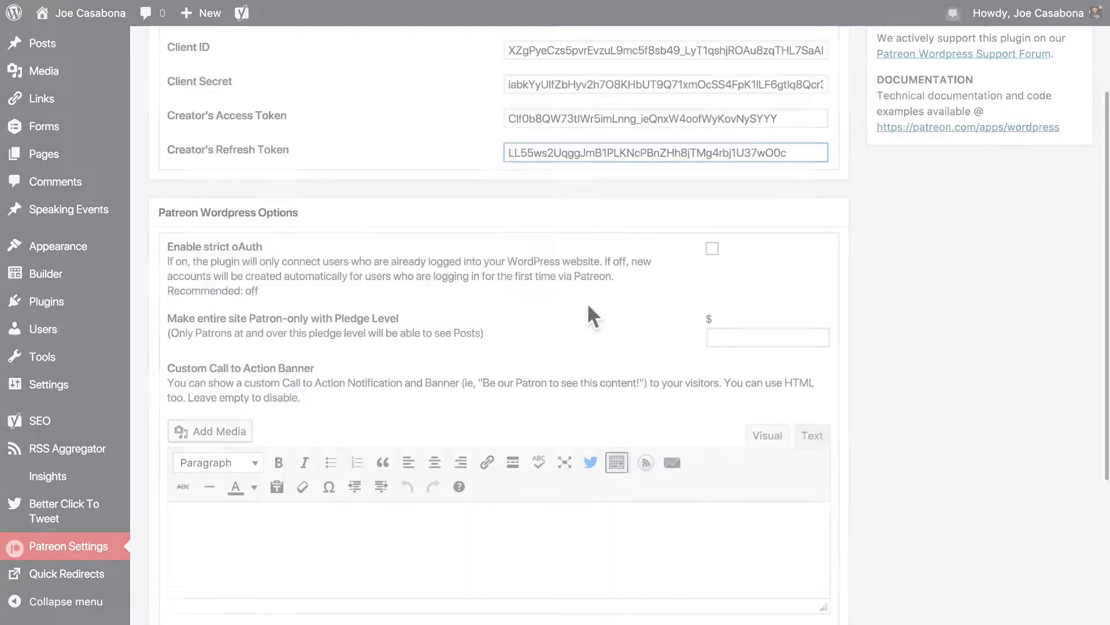
pyautogui.scroll(-3, 587, 303)
pyautogui.scroll(-2, 588, 305)
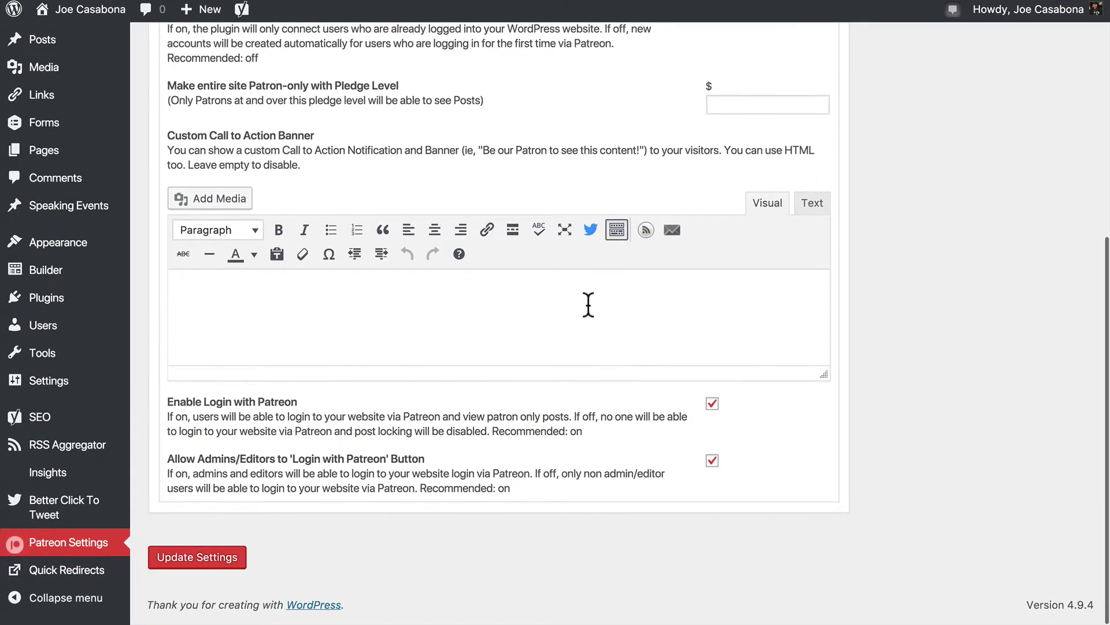
# Save the client ID, secret and creator tokens in the Patreon plugin settings, then review the remaining options
pyautogui.click(236, 568)
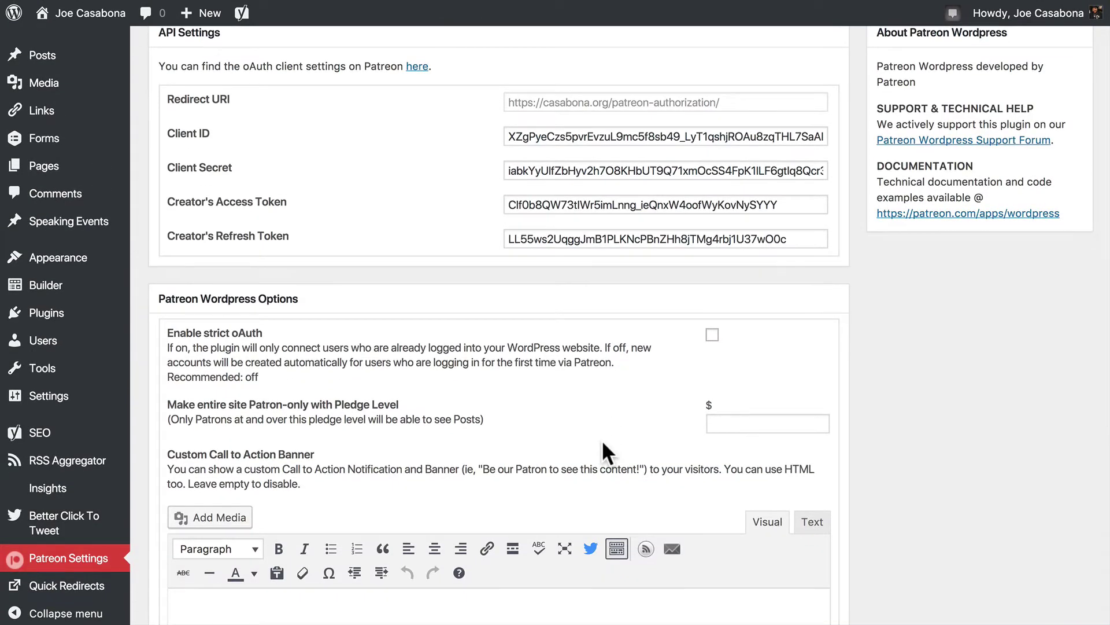
pyautogui.scroll(-1, 602, 440)
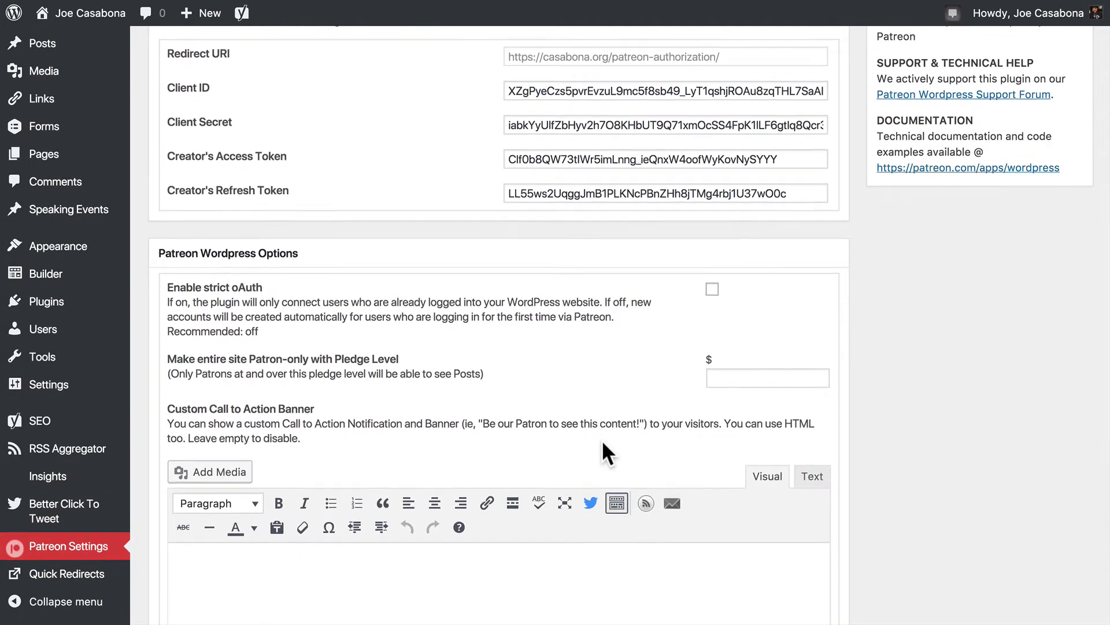
pyautogui.scroll(-3, 602, 441)
pyautogui.scroll(-2, 602, 442)
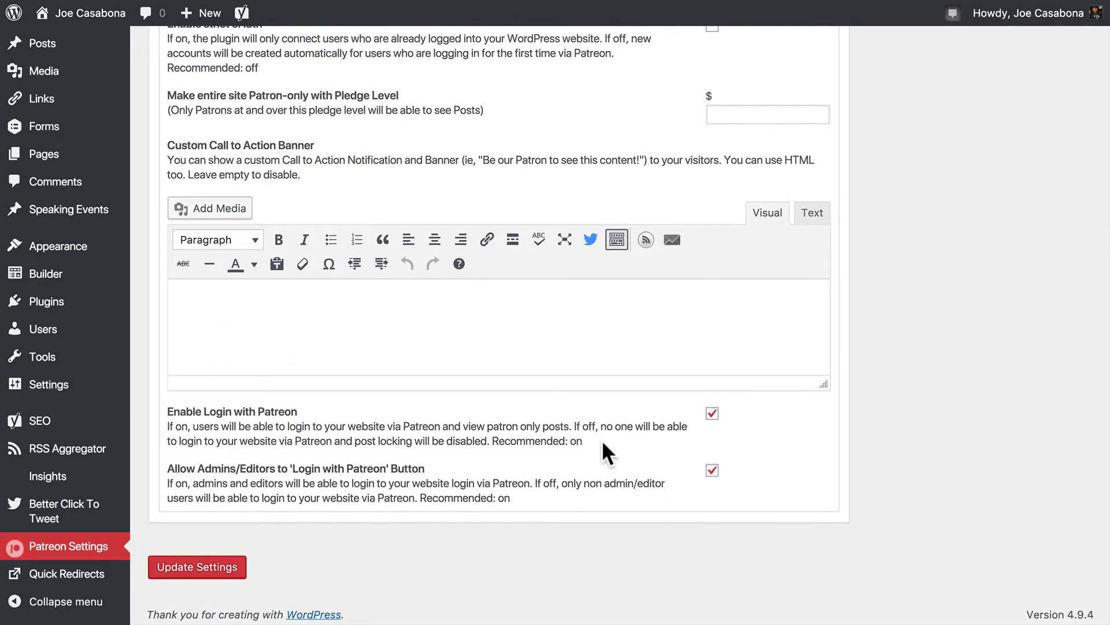
pyautogui.scroll(1, 601, 439)
pyautogui.scroll(-1, 603, 443)
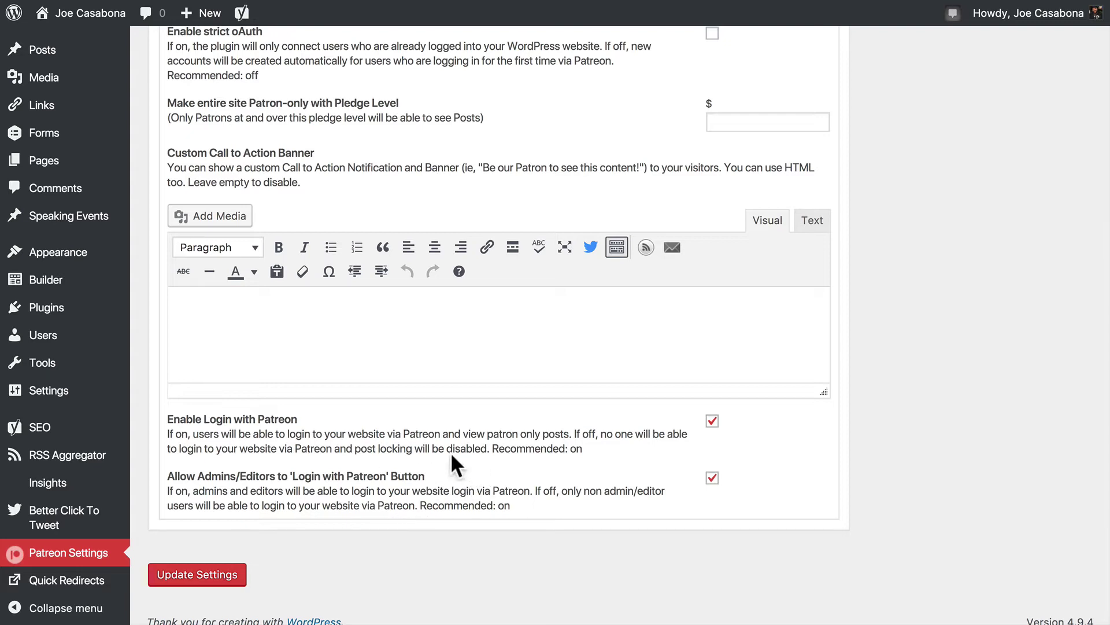
pyautogui.scroll(-1, 440, 460)
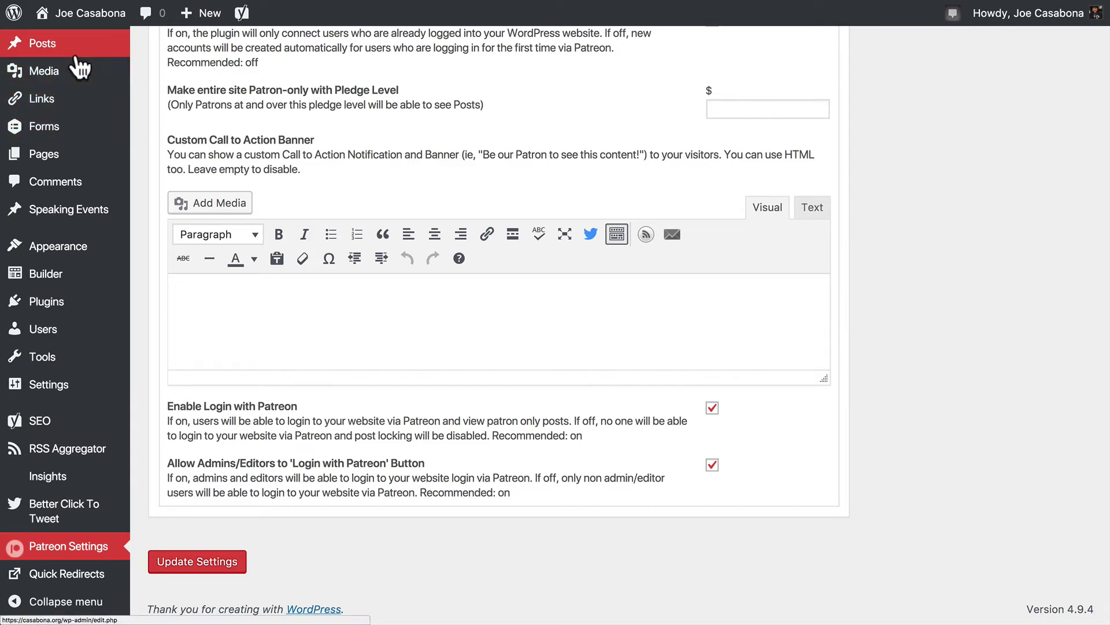
# Inspect the Patreon Level box on a blank new post, then go to the All Posts list
pyautogui.moveTo(78, 55)
pyautogui.click(168, 83)
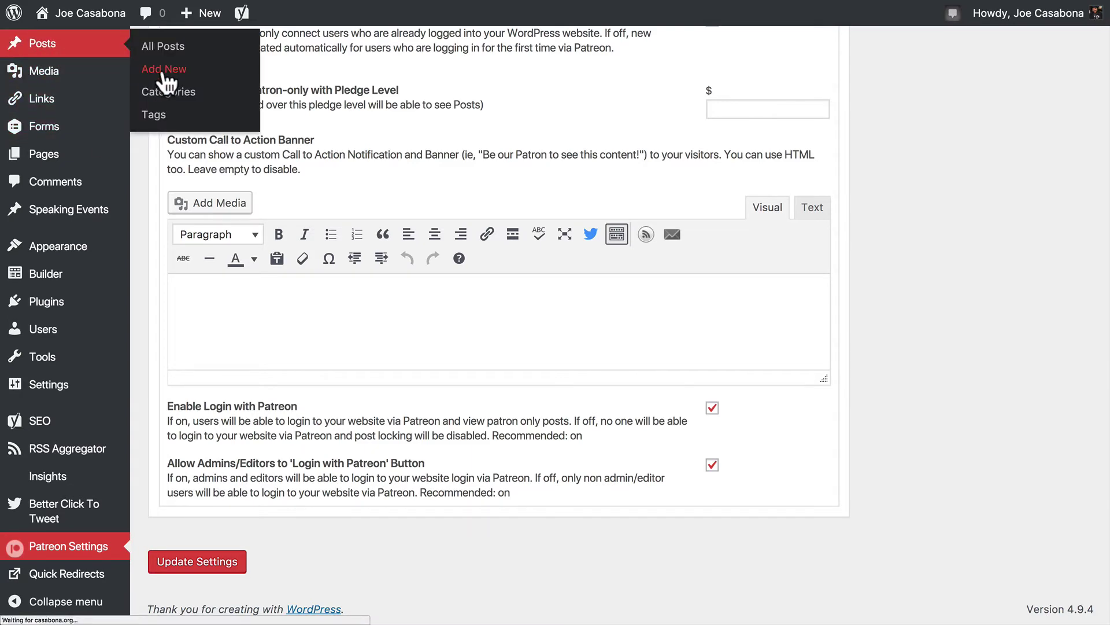
pyautogui.scroll(-4, 849, 332)
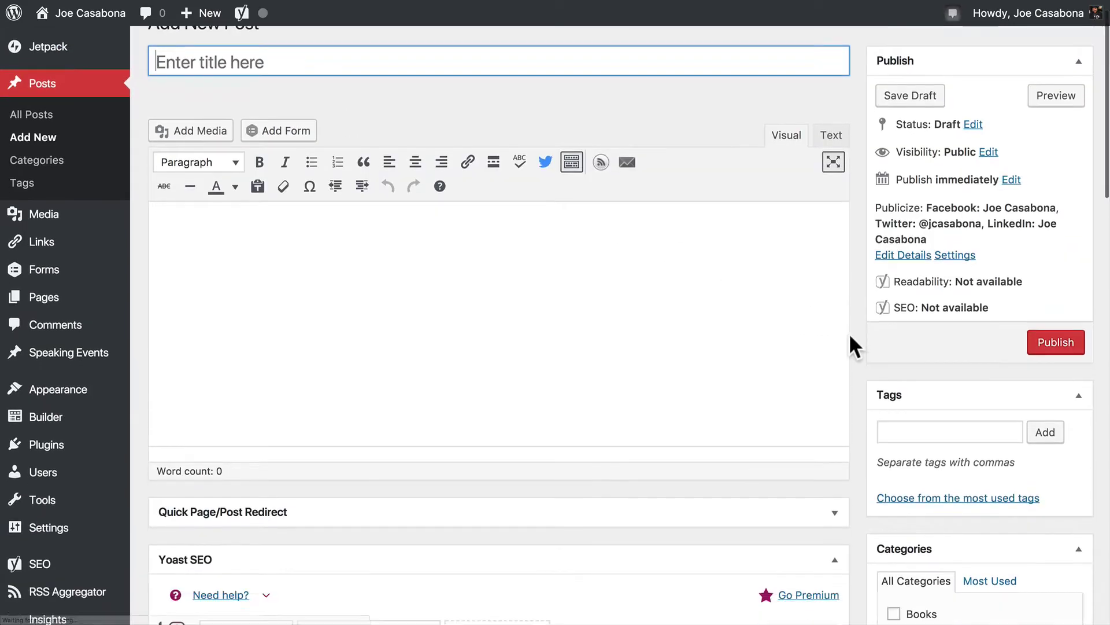
pyautogui.scroll(-15, 849, 332)
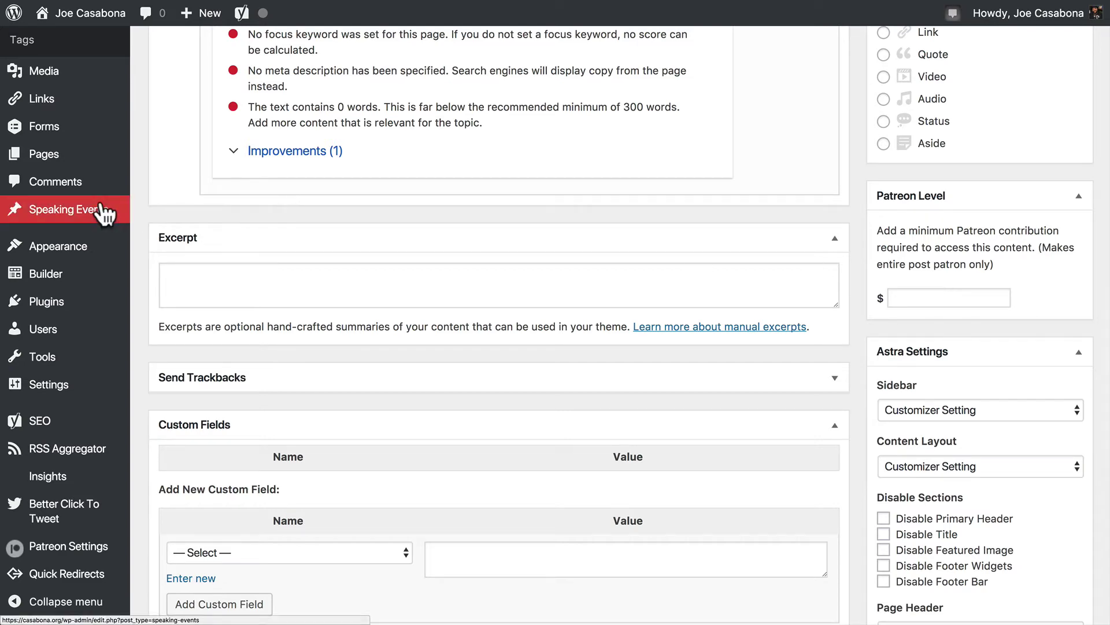
pyautogui.scroll(6, 104, 212)
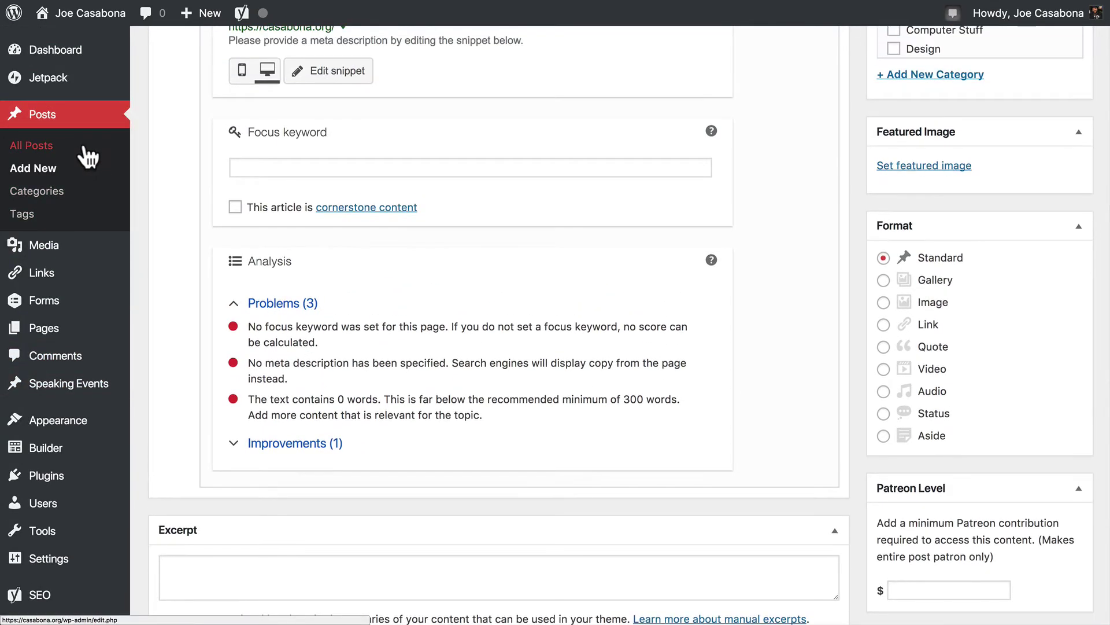
pyautogui.click(85, 150)
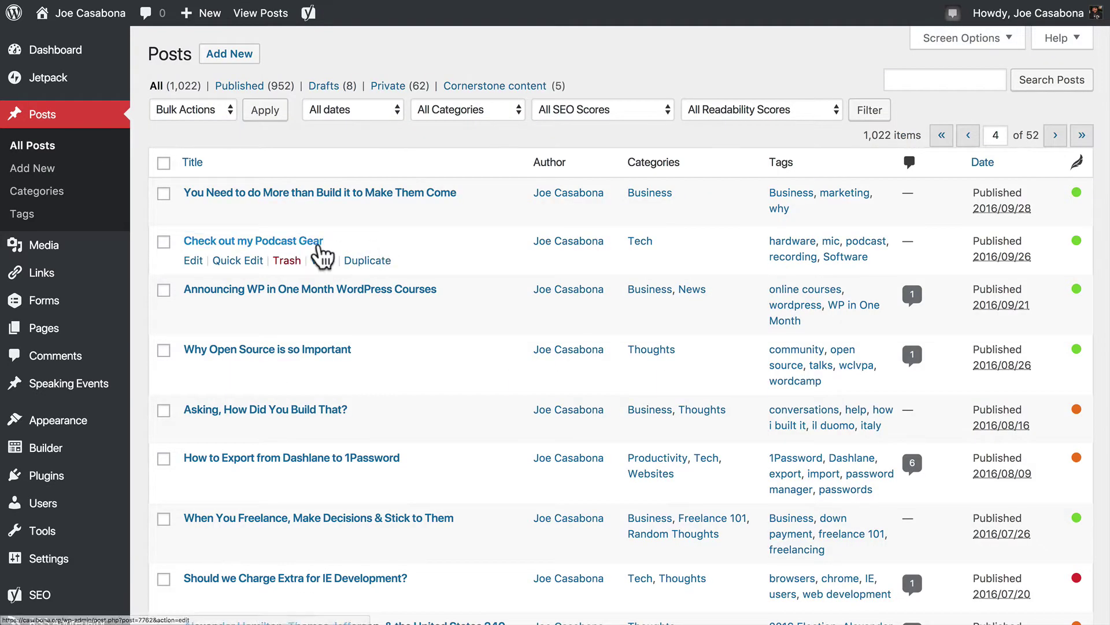
# Set the Check out my Podcast Gear post's Patreon Level to $1, update it and view it
pyautogui.click(303, 241)
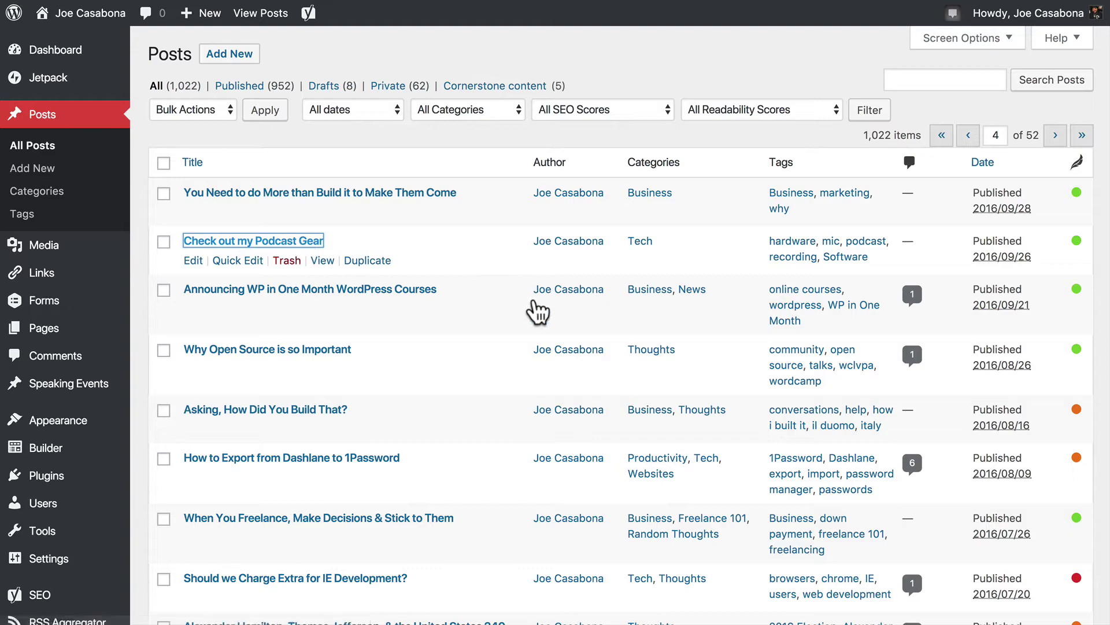
pyautogui.scroll(-7, 678, 338)
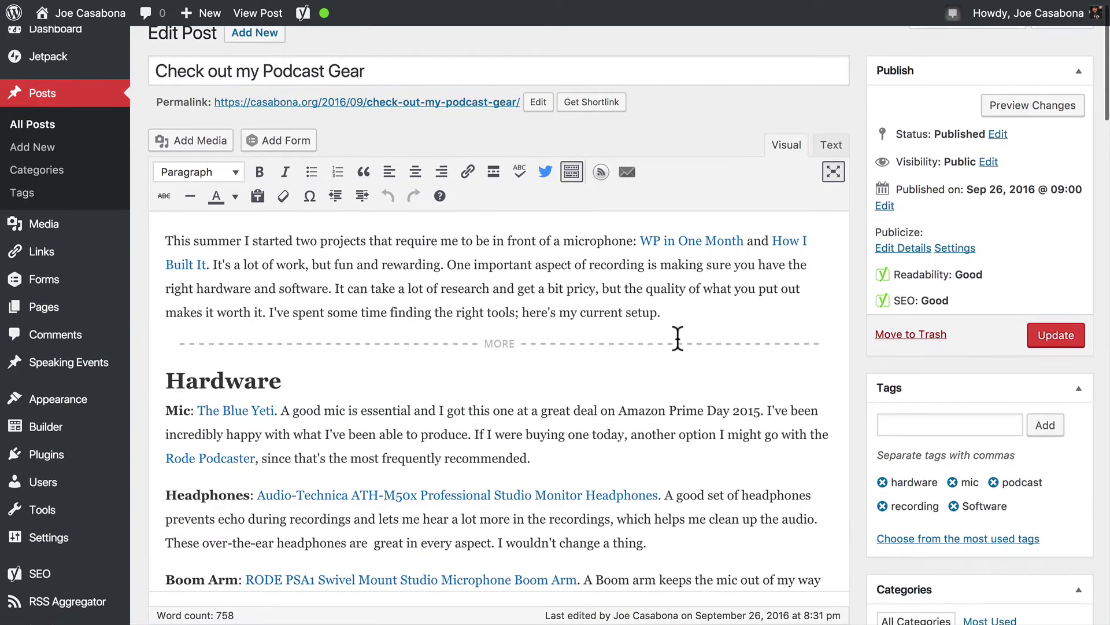
pyautogui.scroll(-15, 677, 338)
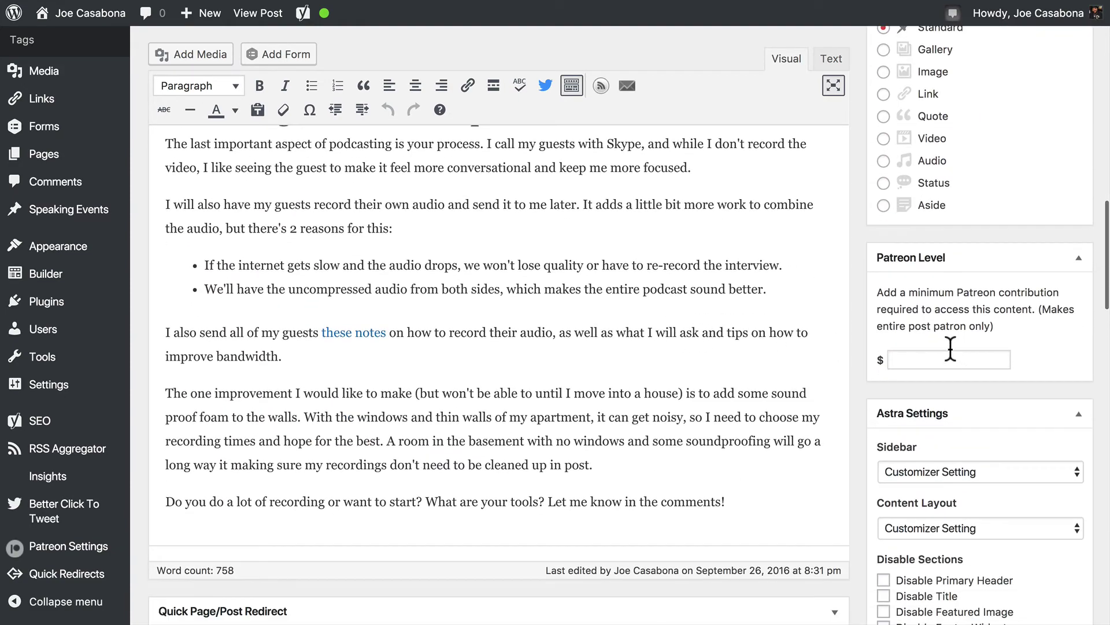
pyautogui.click(937, 360)
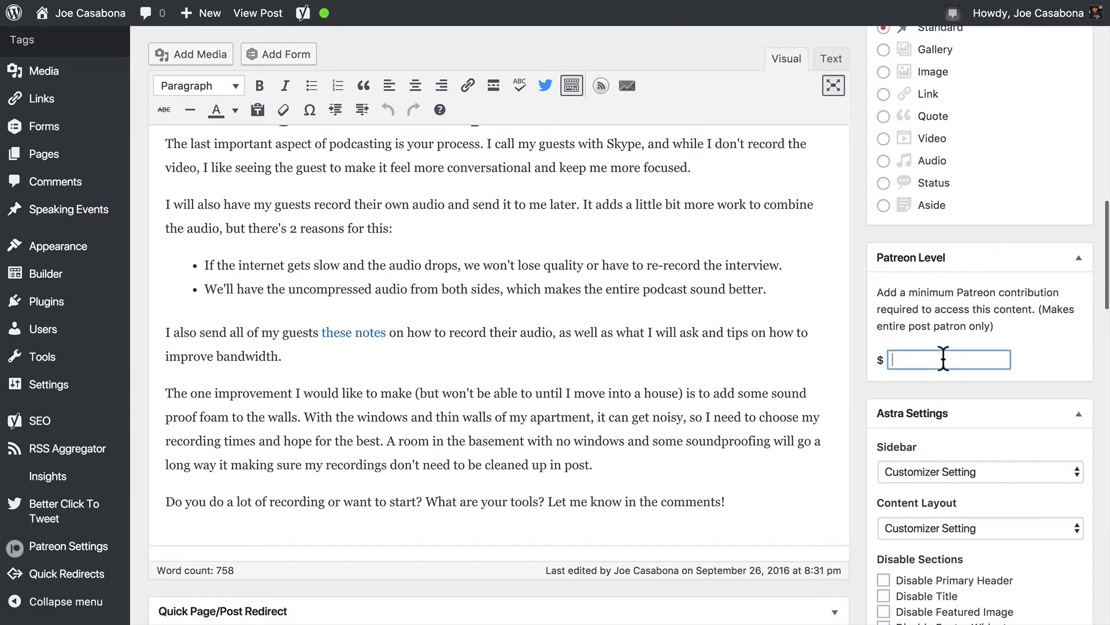
pyautogui.write('1')
pyautogui.scroll(-1, 925, 356)
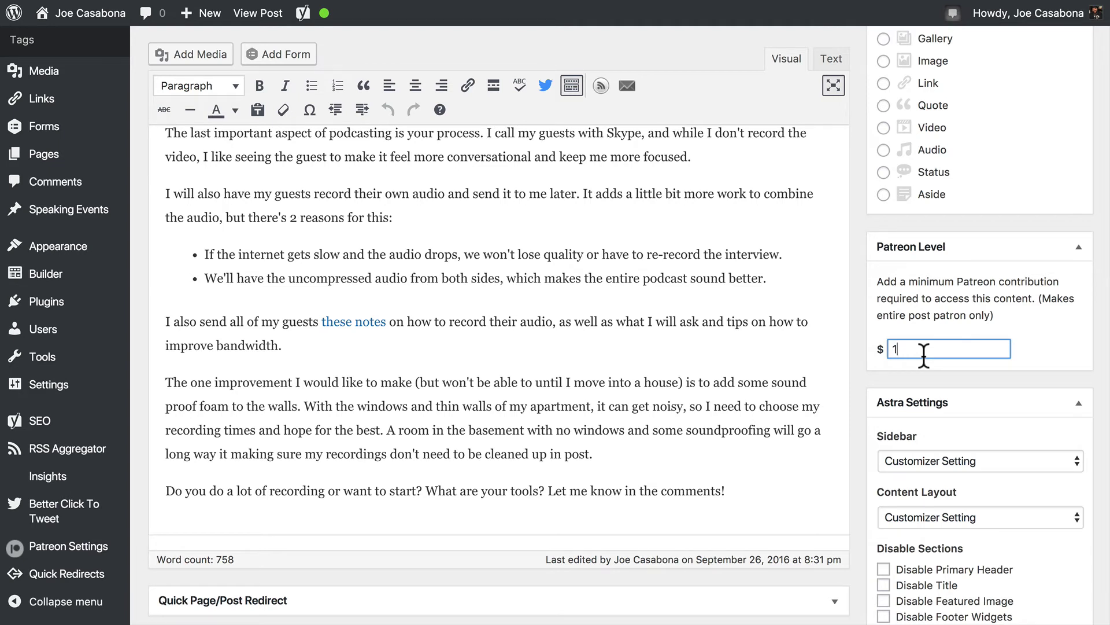
pyautogui.scroll(15, 923, 355)
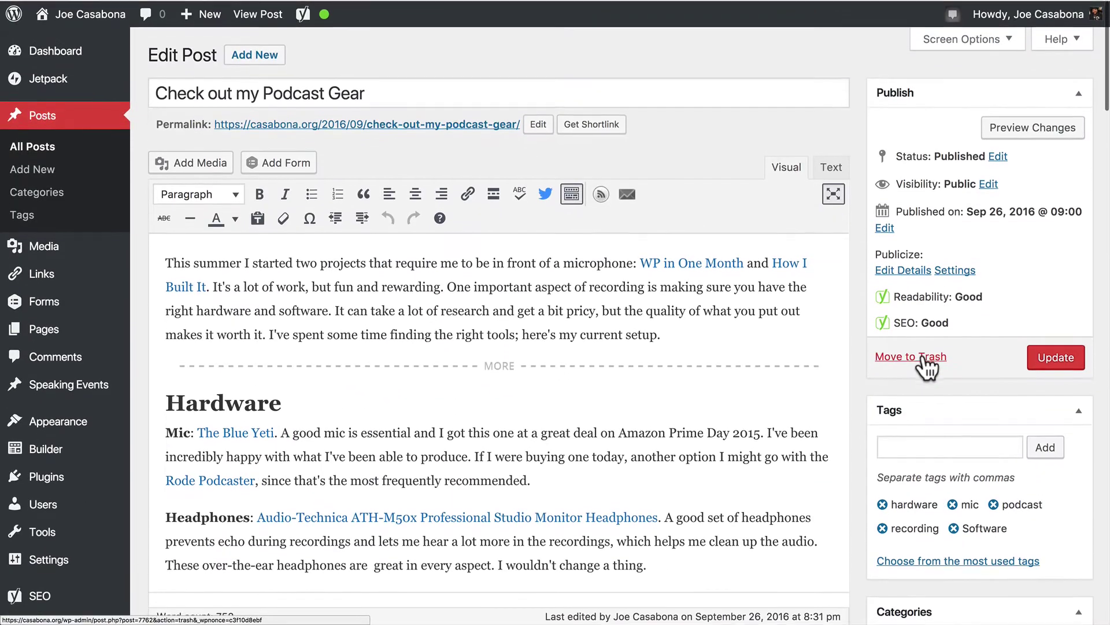
pyautogui.click(1051, 365)
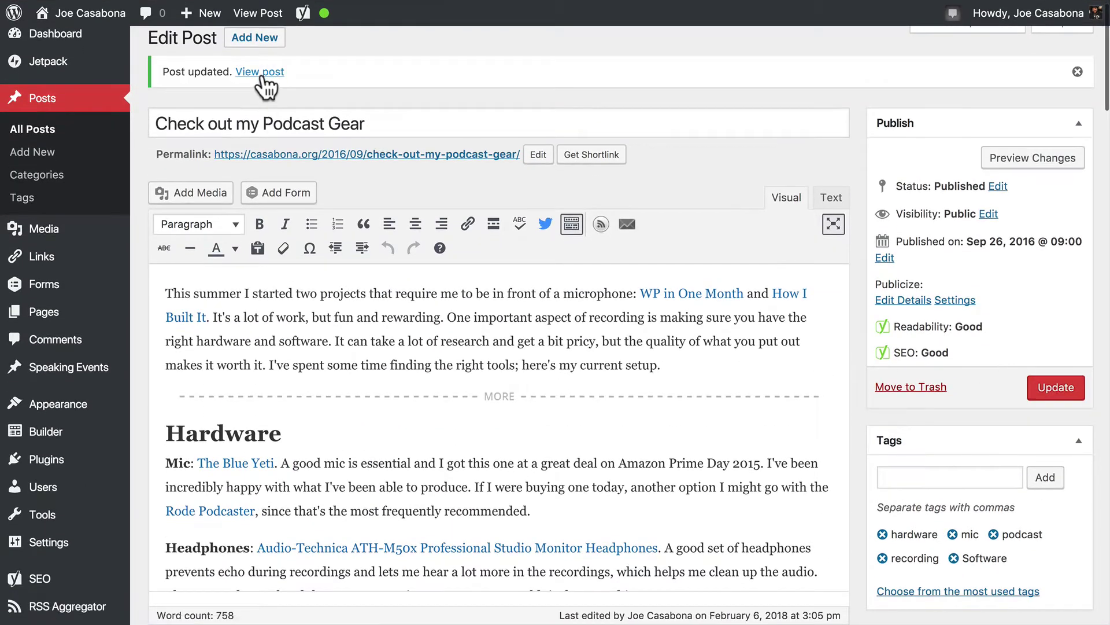
pyautogui.click(238, 82)
# Scroll to the post's $1 patron lock message and follow Unlock with Patreon to Patreon's sign-up page
pyautogui.scroll(-10, 129, 130)
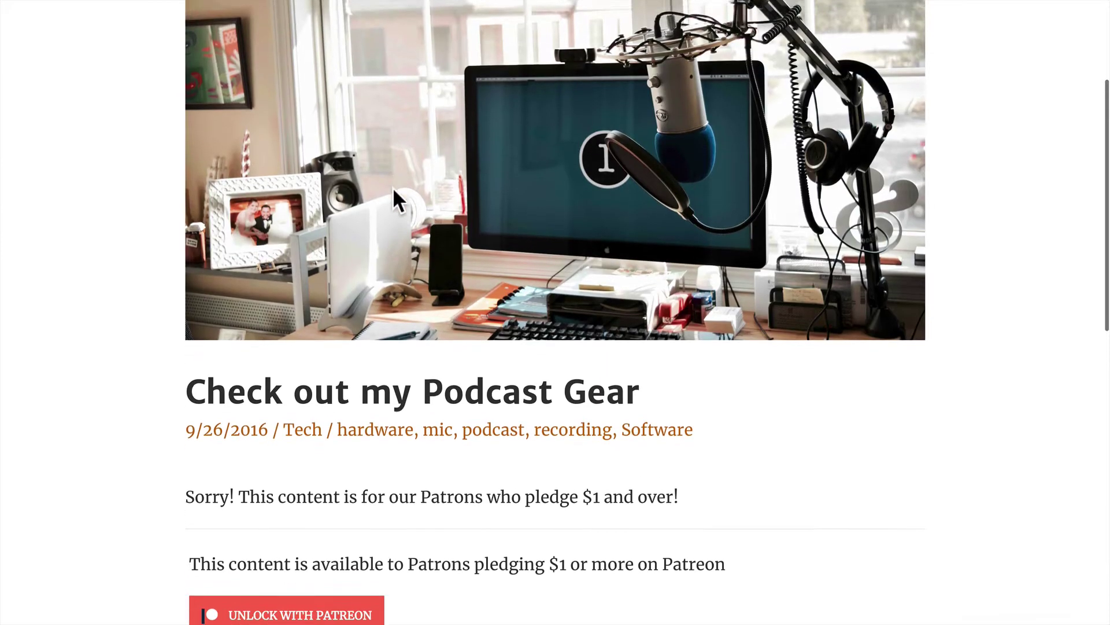
pyautogui.scroll(-2, 393, 191)
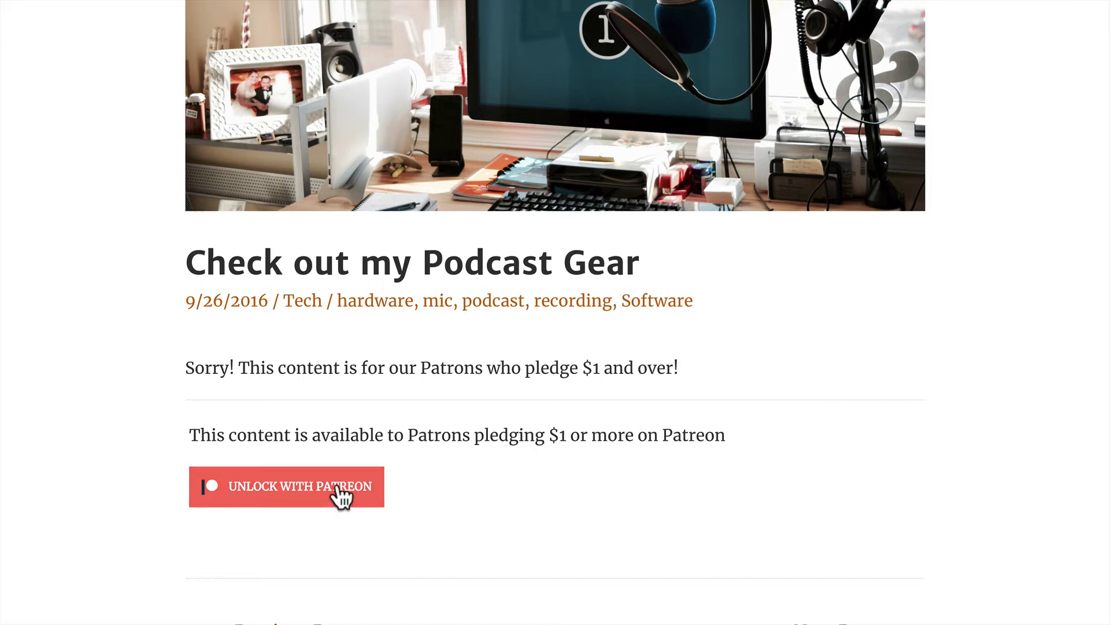
pyautogui.click(313, 502)
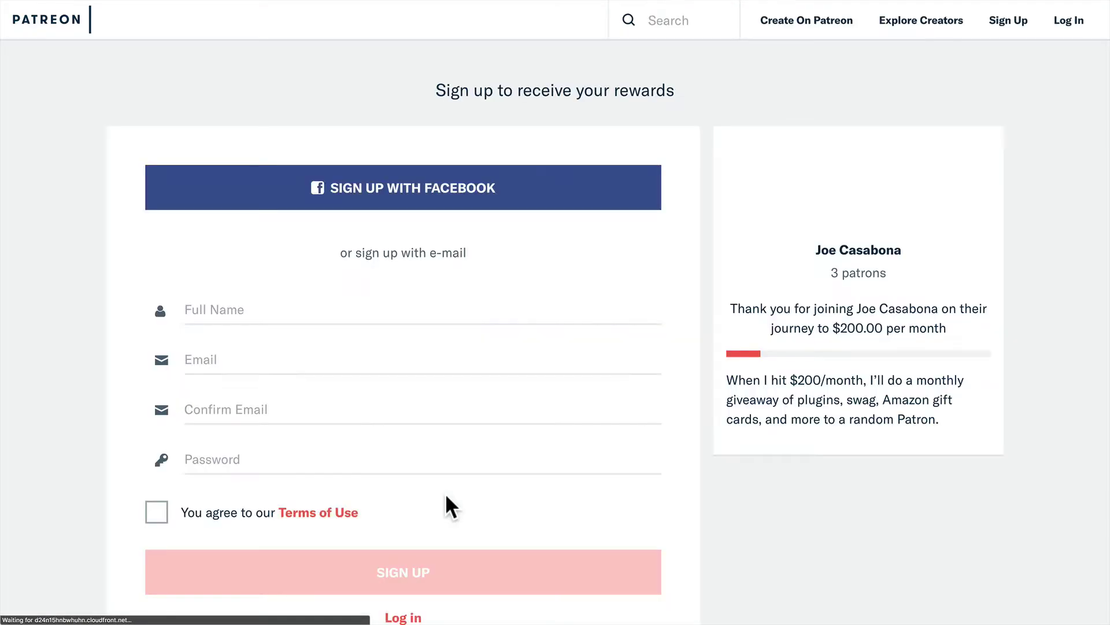
# Log in to Patreon as a patron and scroll the unlocked 'Check out my Podcast Gear' post
pyautogui.scroll(-5, 399, 564)
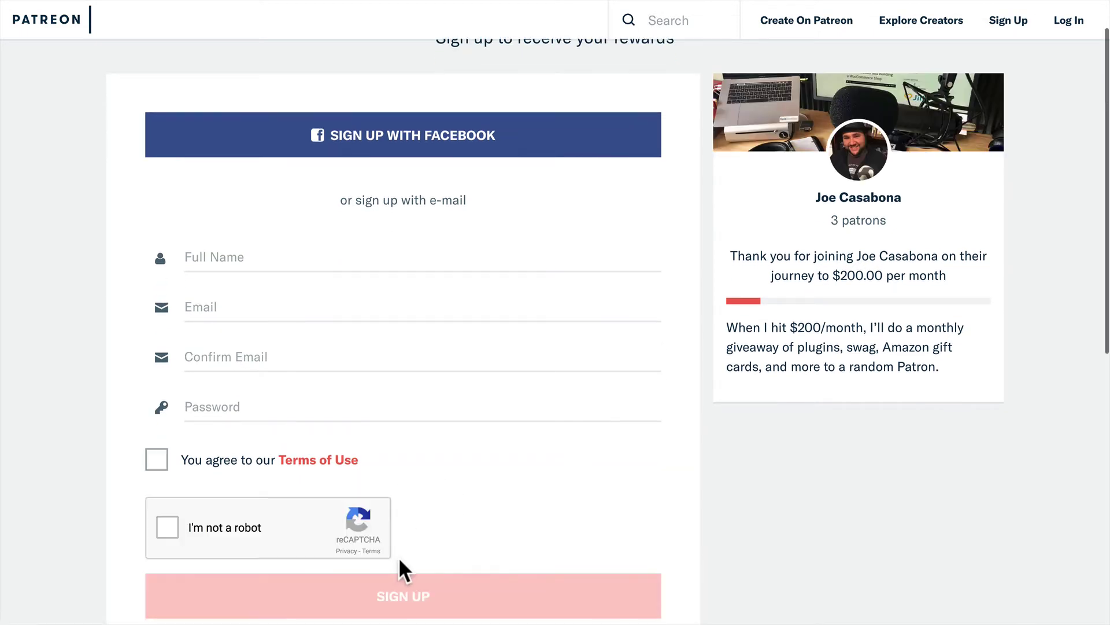
pyautogui.click(404, 336)
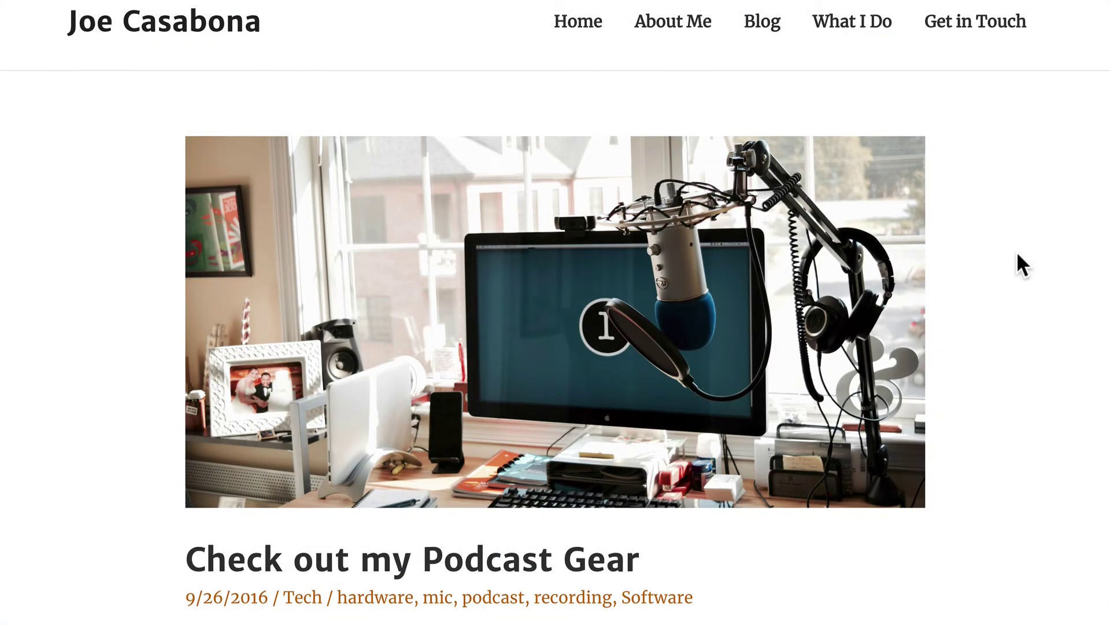
pyautogui.scroll(-5, 1018, 265)
pyautogui.scroll(-3, 1018, 255)
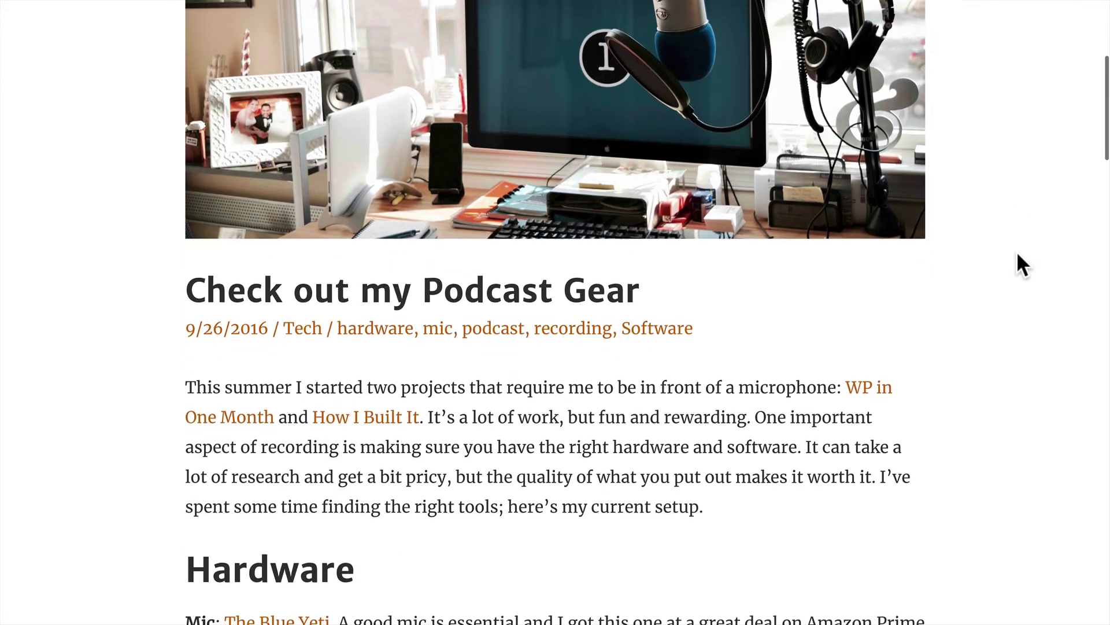